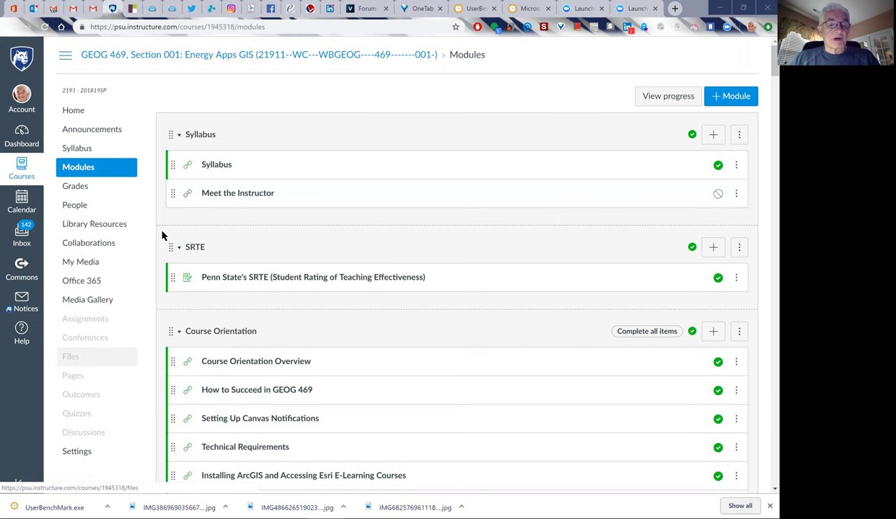
click(12, 509)
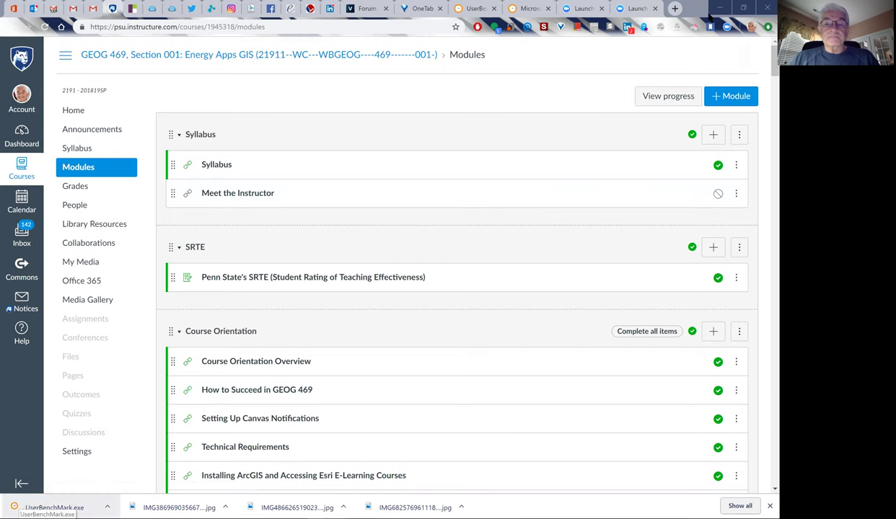
click(743, 10)
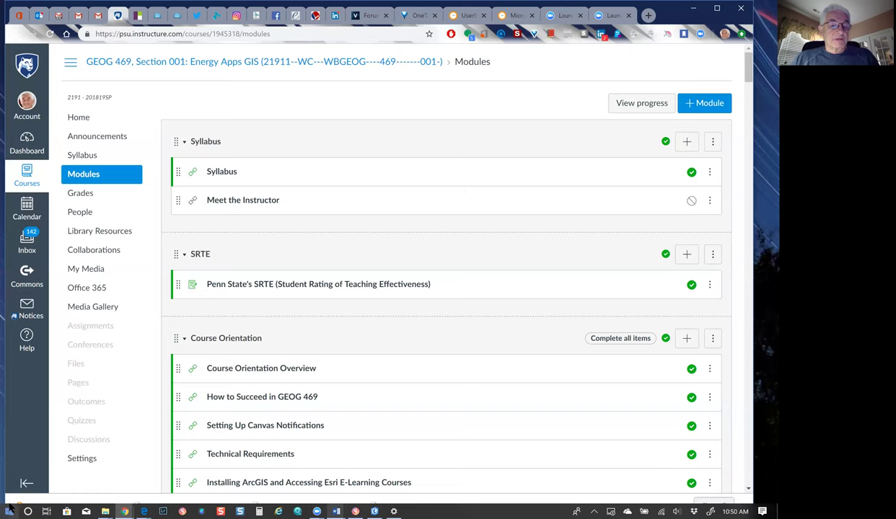
click(10, 509)
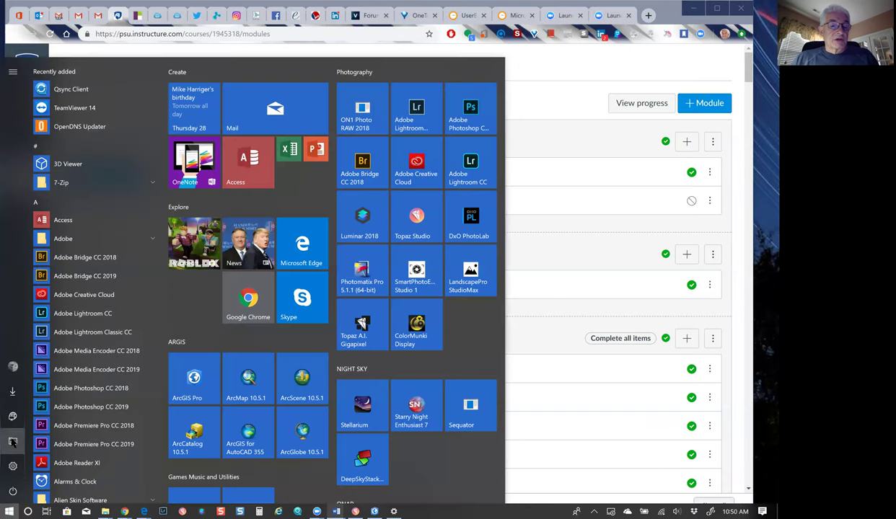
key(Escape)
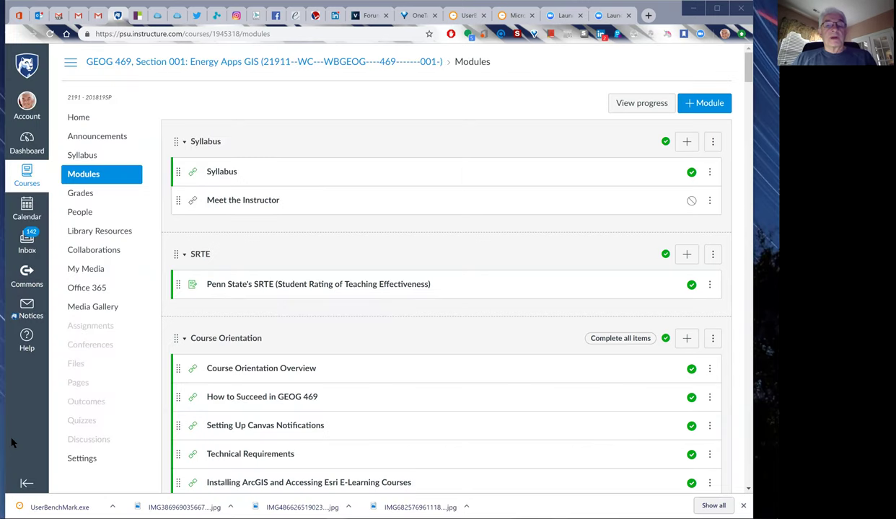
Step: Open a File Explorer window and display the contents of Local Disk (C:)
key(super+e)
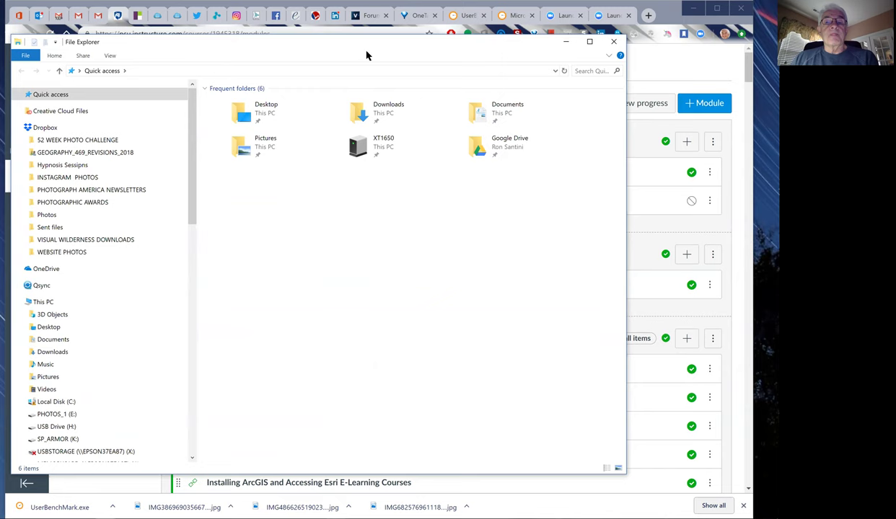
drag(370, 44, 441, 44)
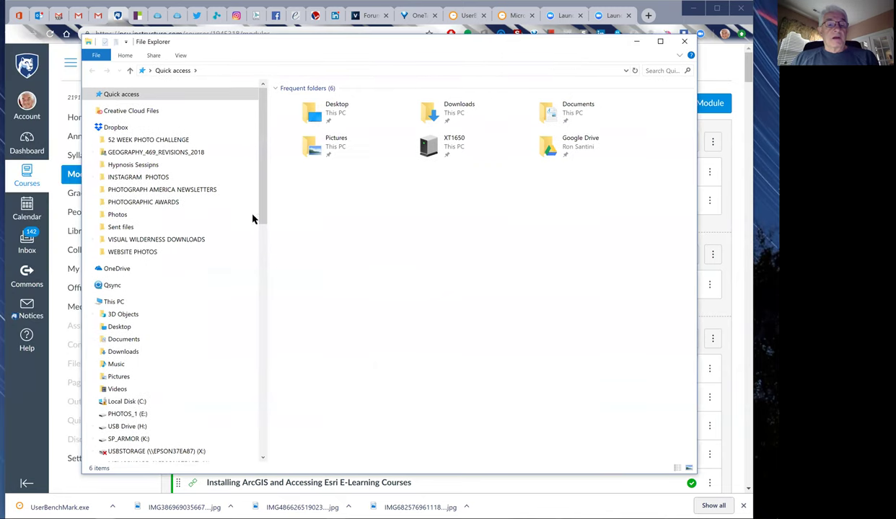
scroll(262, 185, down, 1)
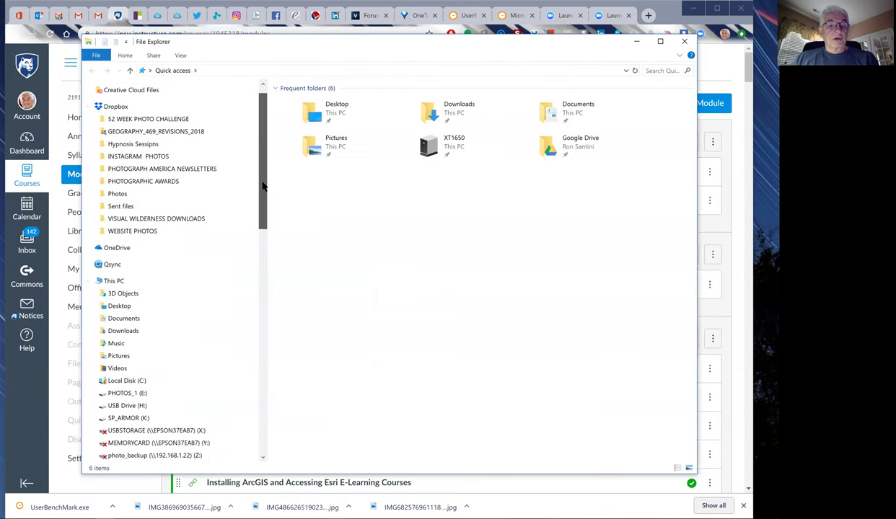
click(124, 383)
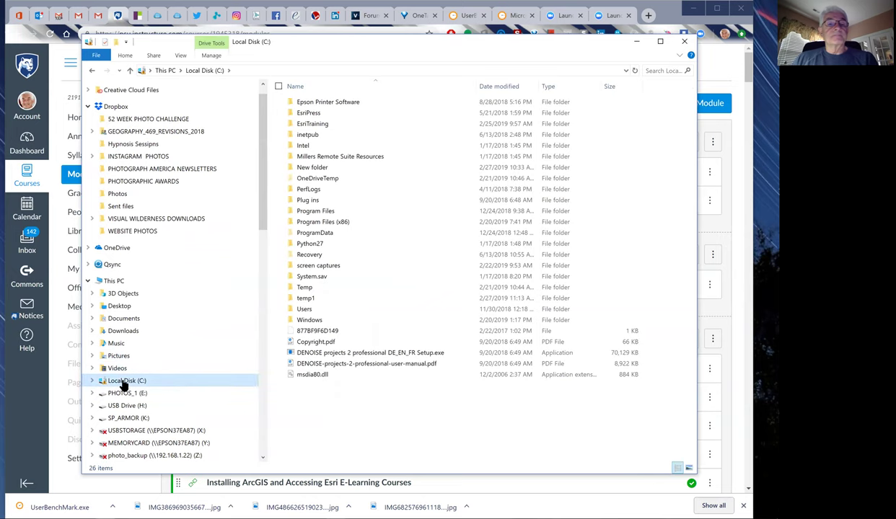
Step: Create a folder named temp2 directly on the C: drive and close File Explorer
click(124, 55)
click(321, 85)
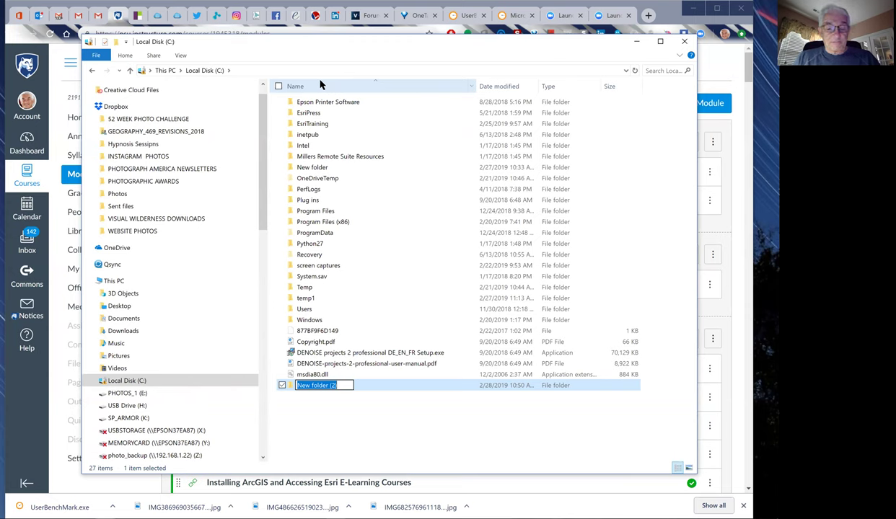
text(temp2)
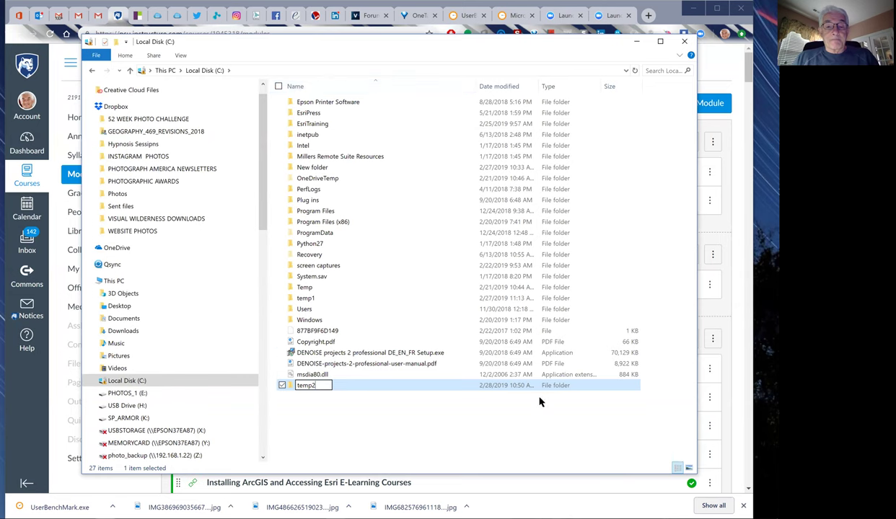
key(Return)
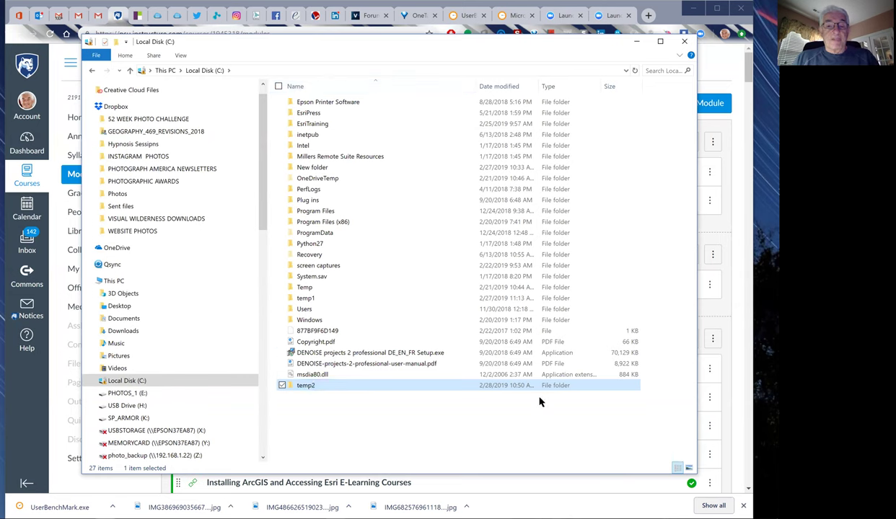
click(684, 41)
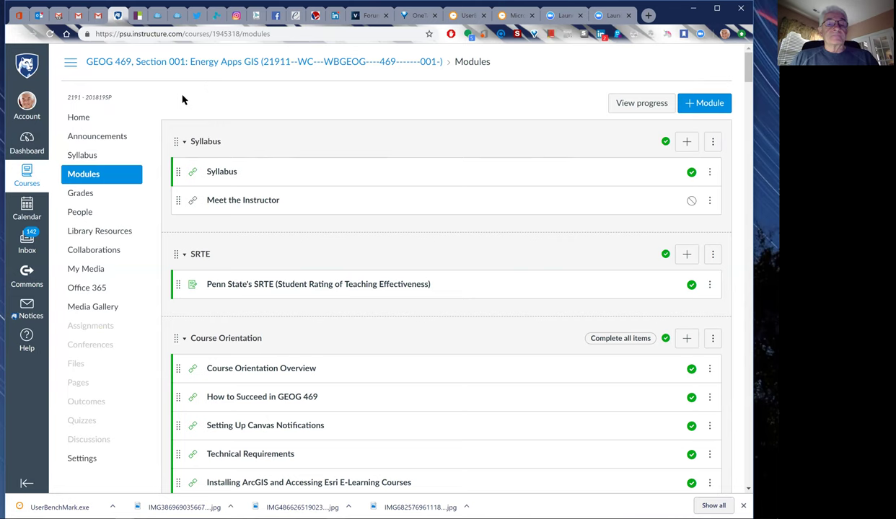
Step: Reload the course's Modules page and open "Siting Transmission Lines Using the EPRI-GTC Siting Methodology" under Term Project Materials
click(91, 179)
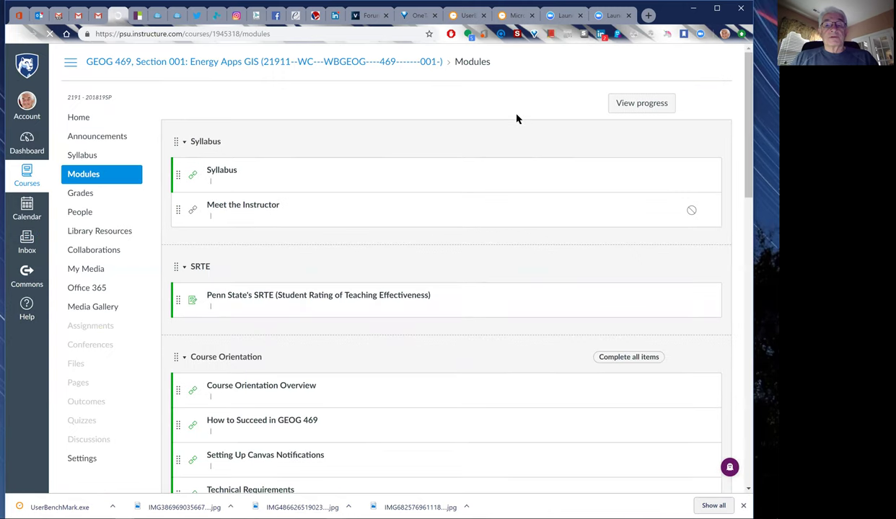
scroll(517, 118, down, 3)
scroll(516, 119, down, 10)
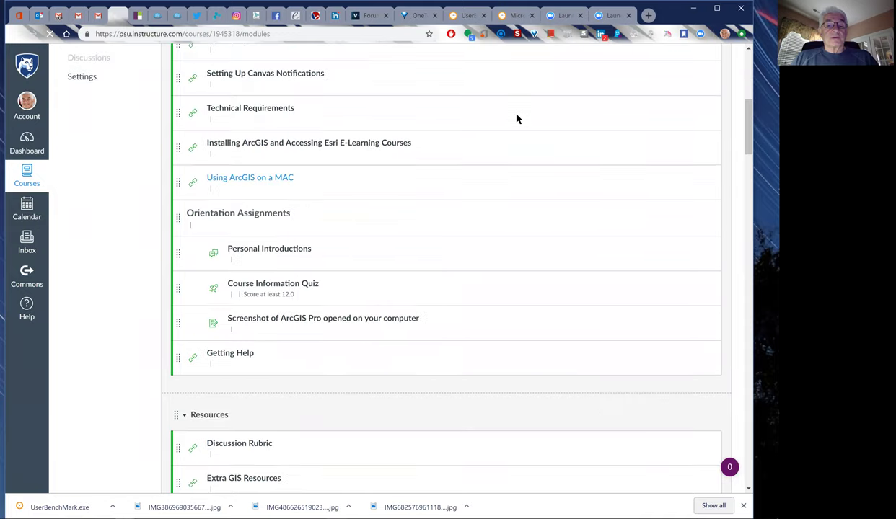
scroll(516, 118, down, 10)
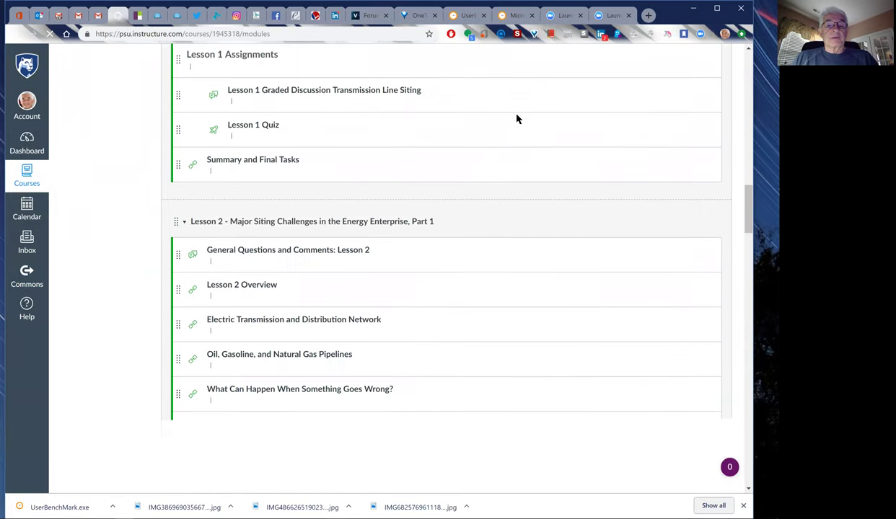
scroll(516, 118, down, 10)
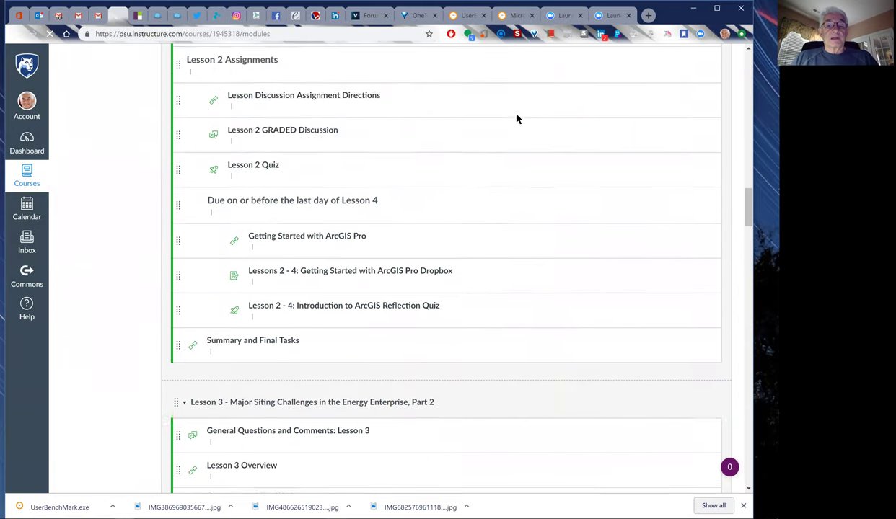
scroll(517, 119, down, 10)
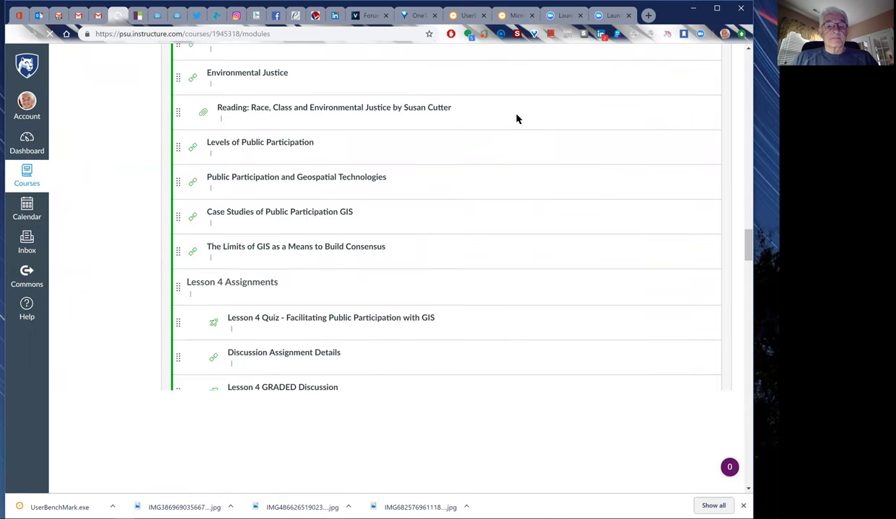
scroll(516, 118, down, 9)
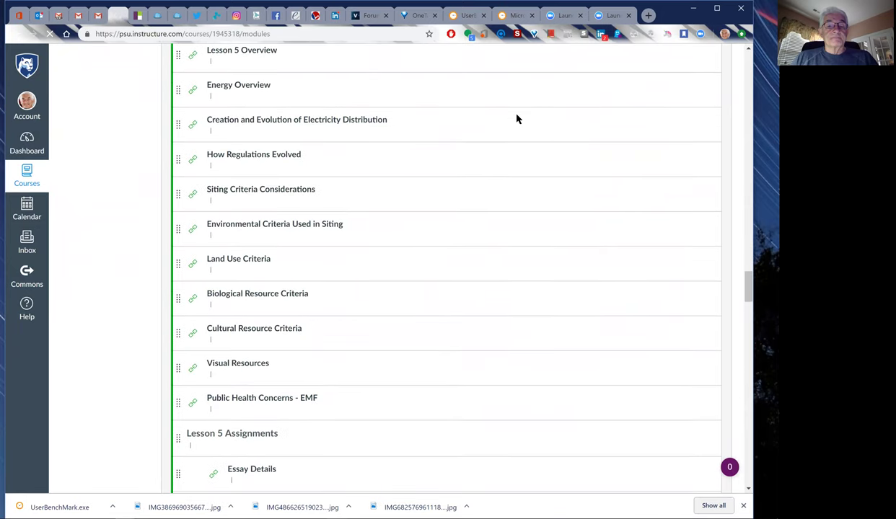
scroll(516, 119, down, 9)
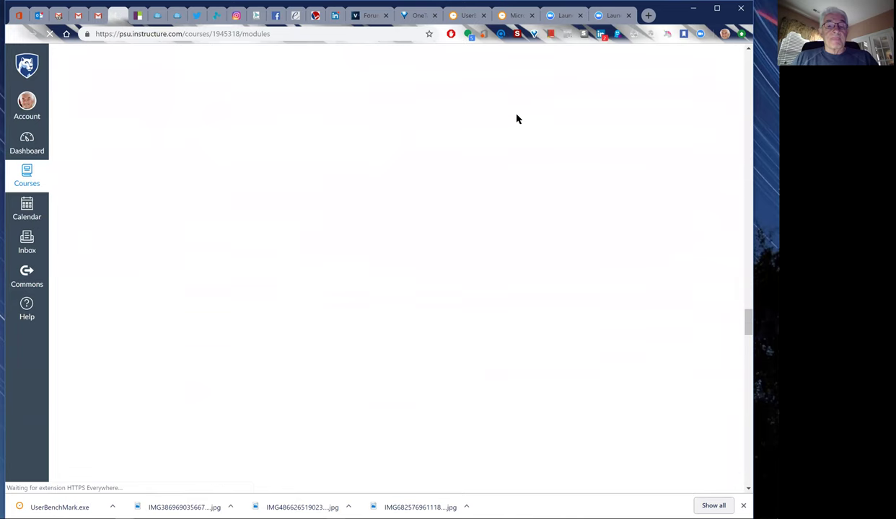
scroll(516, 119, down, 2)
scroll(517, 119, down, 10)
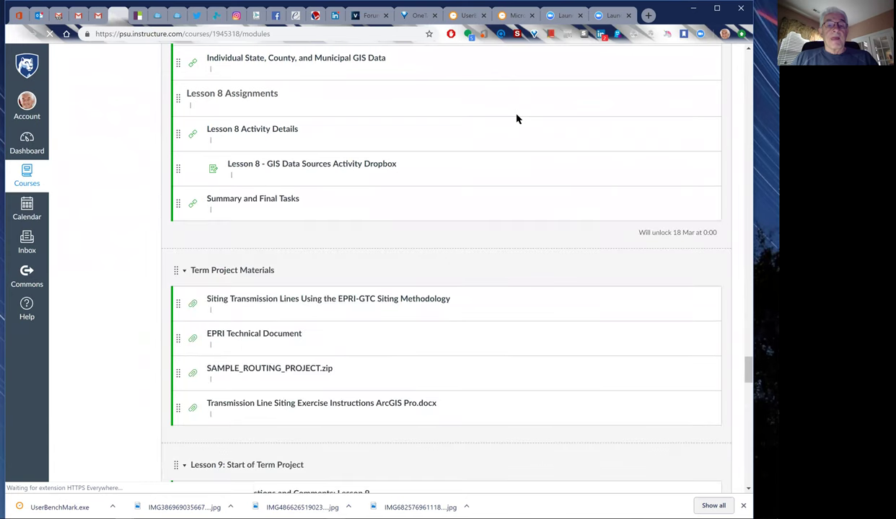
scroll(517, 118, down, 2)
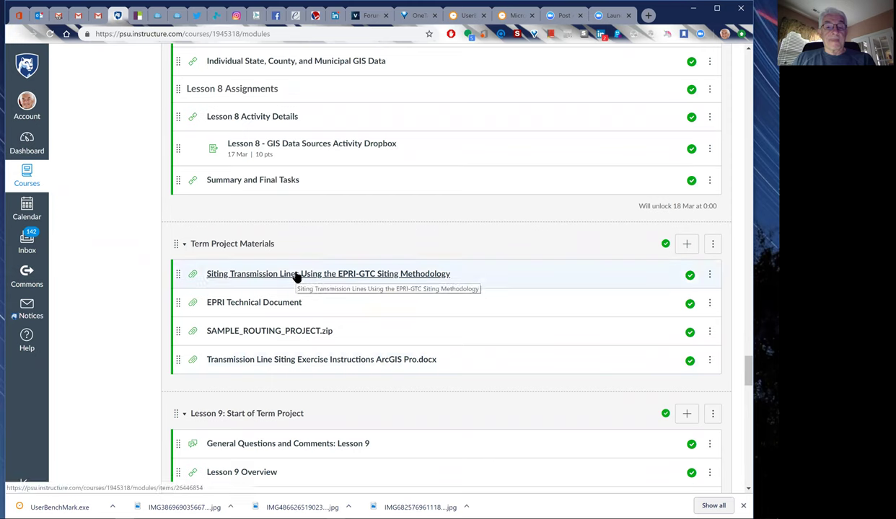
click(297, 277)
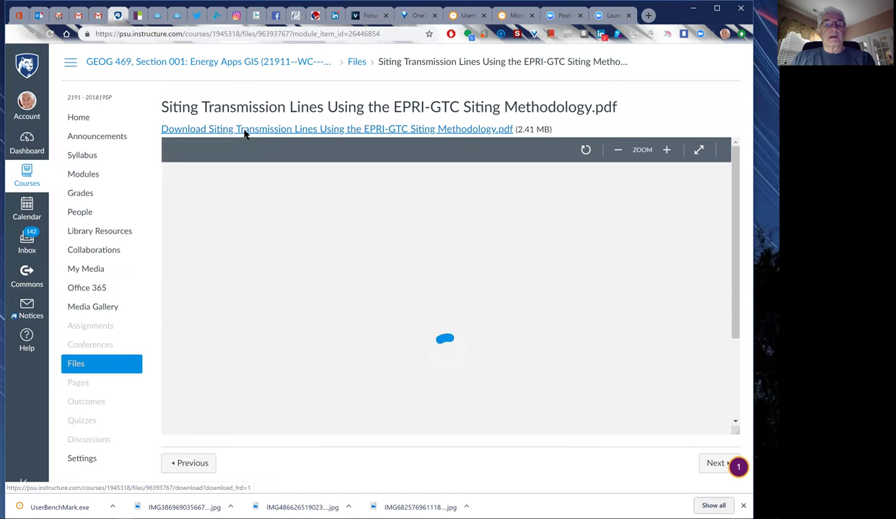
Step: Start downloading the Siting Methodology PDF and choose the Desktop as the save location
click(244, 130)
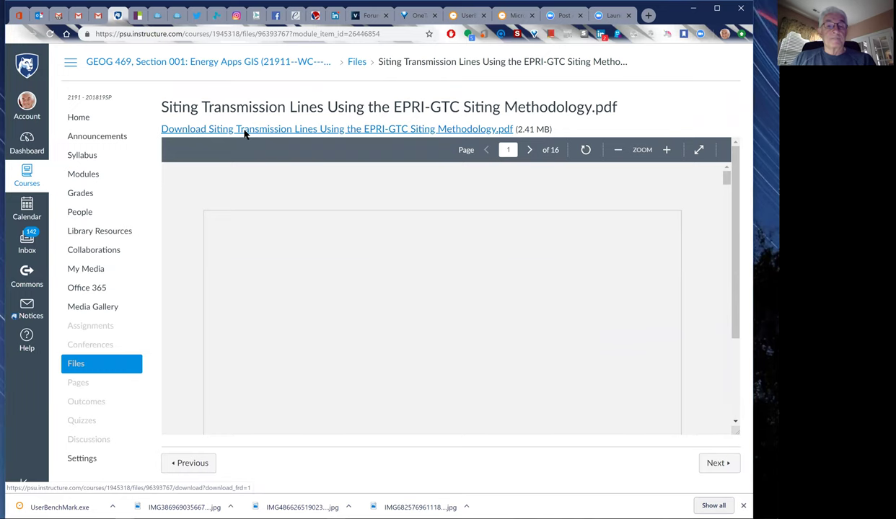
click(245, 130)
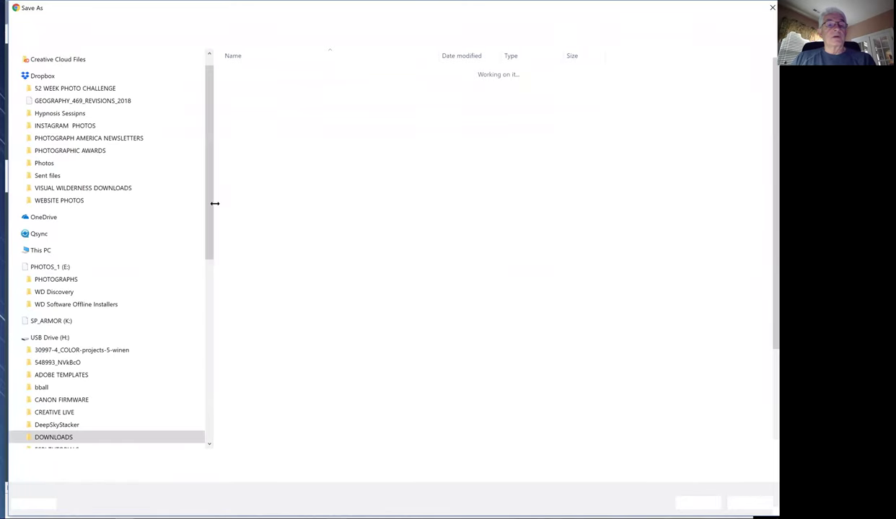
scroll(212, 217, up, 2)
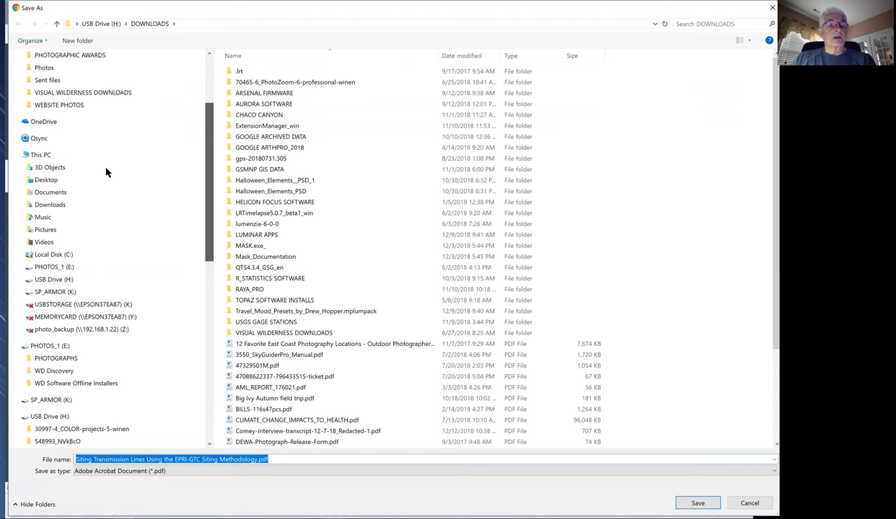
scroll(62, 155, down, 1)
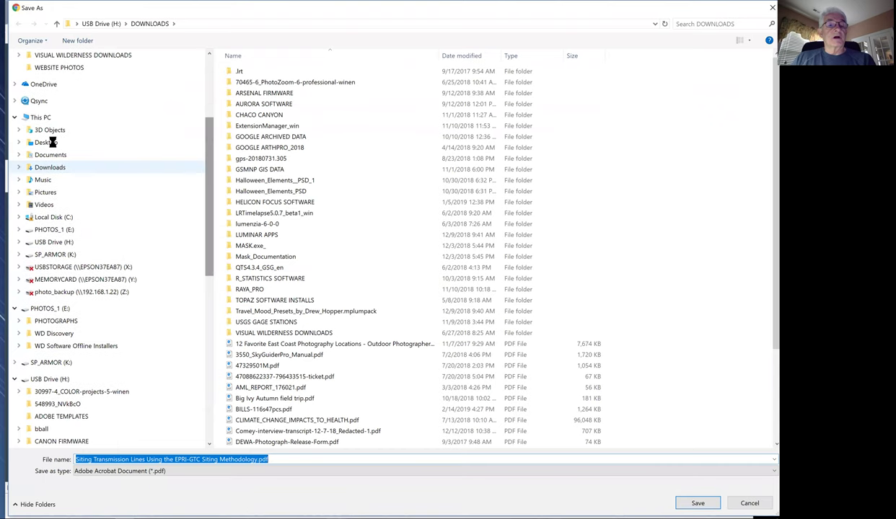
click(52, 144)
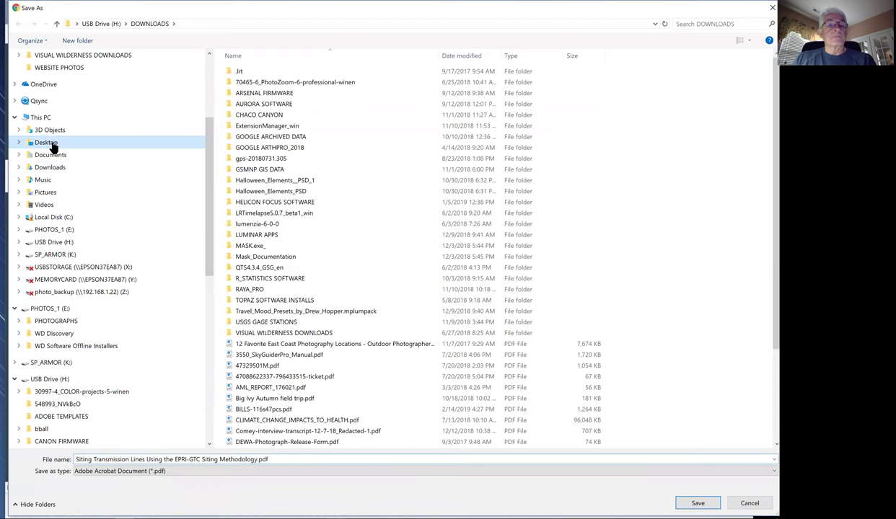
Step: Create a folder named GEOG4692 on the Desktop and save the Siting Methodology PDF in it
click(76, 41)
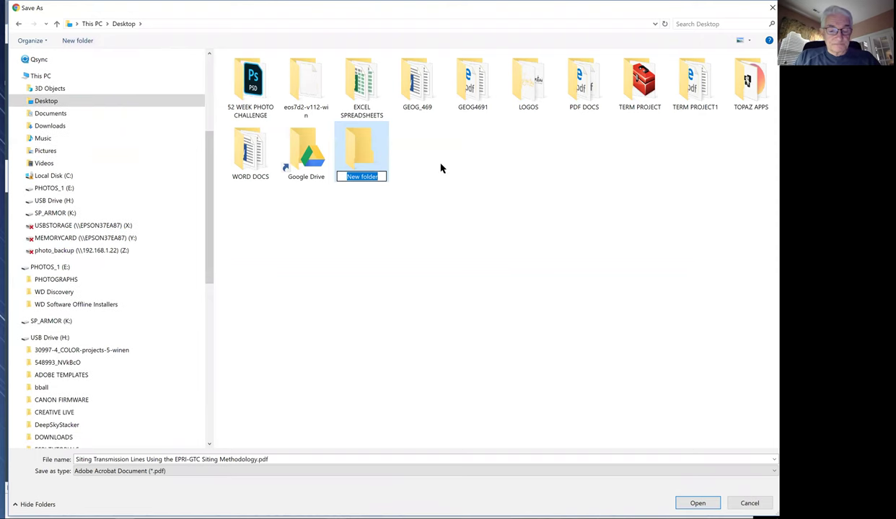
text(GEOG)
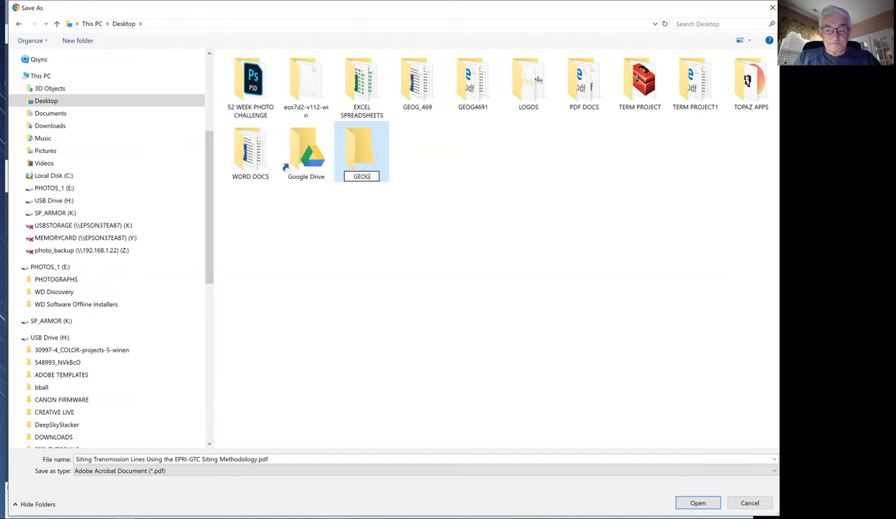
text(4692)
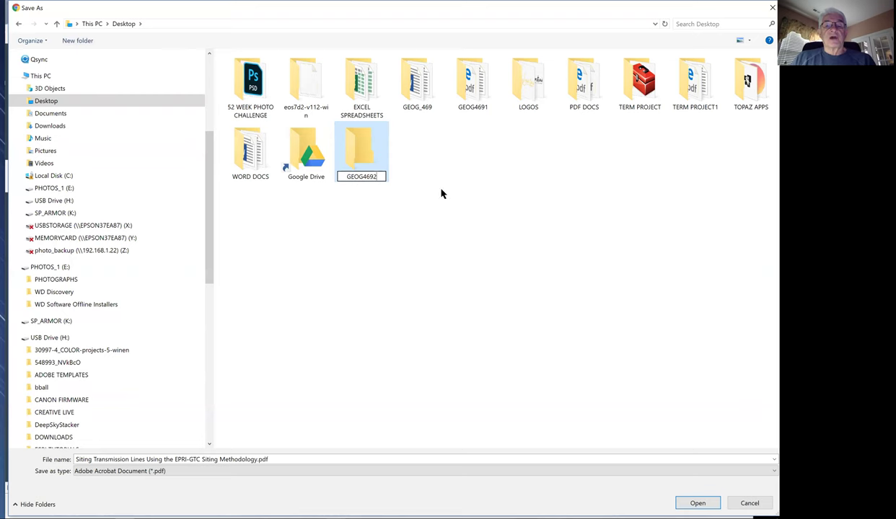
double_click(355, 150)
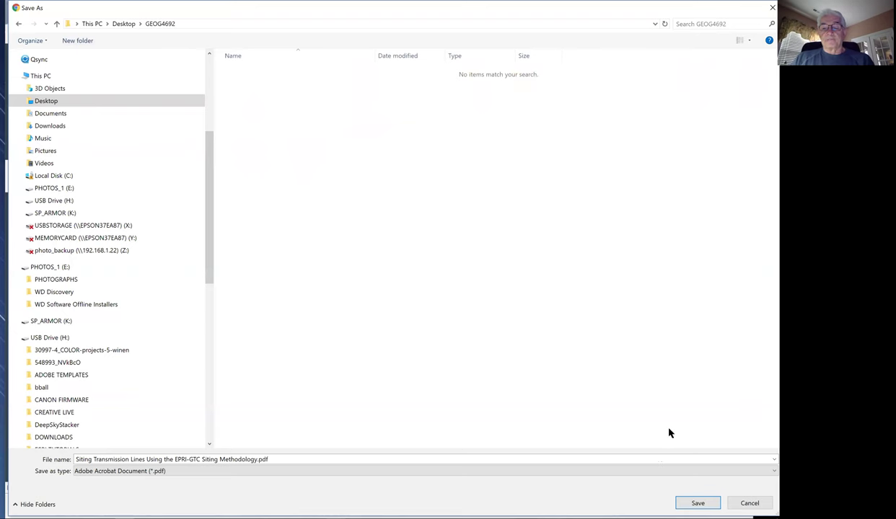
click(700, 503)
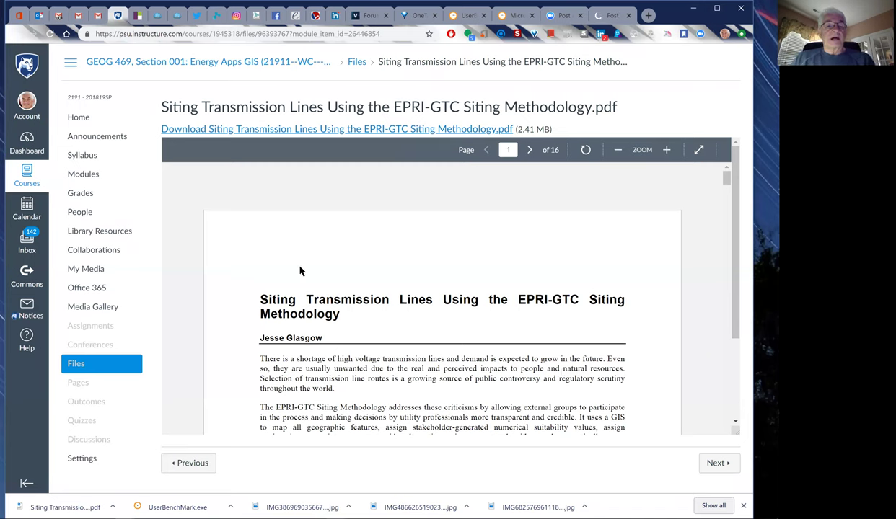
Step: Return to the course's Modules page and download EPRI Technical Document.pdf from Term Project Materials into the Desktop's GEOG4692 folder
click(82, 176)
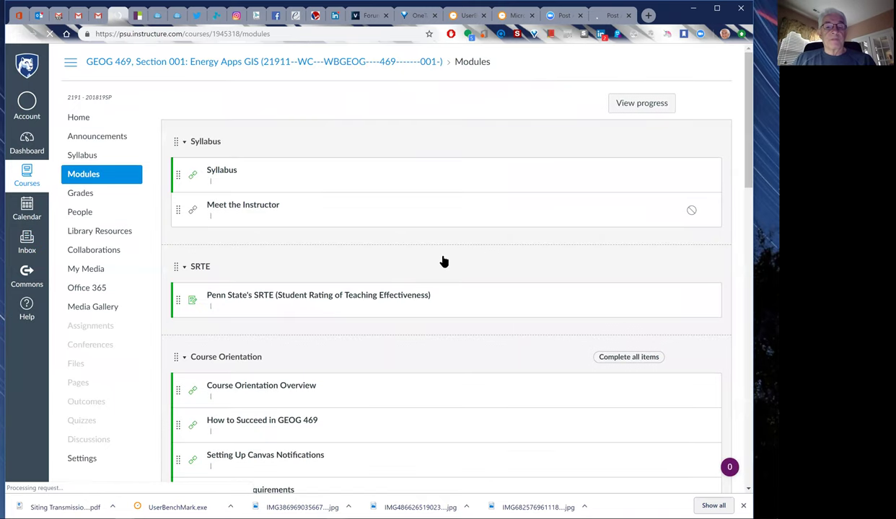
scroll(443, 262, down, 10)
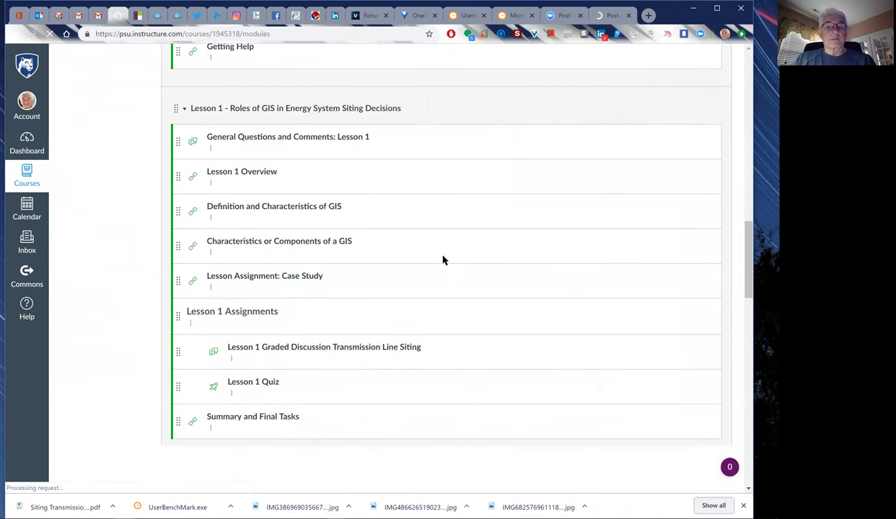
scroll(444, 260, down, 4)
scroll(444, 260, down, 10)
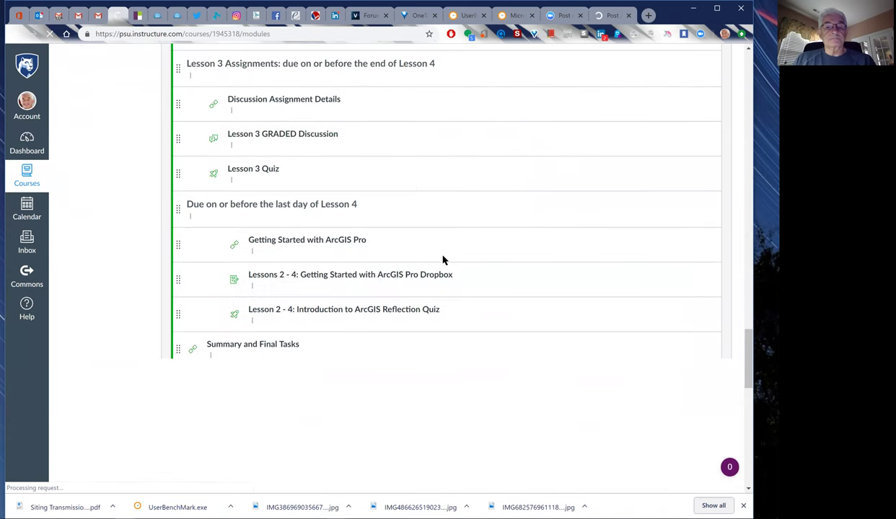
scroll(444, 260, down, 3)
scroll(444, 260, down, 18)
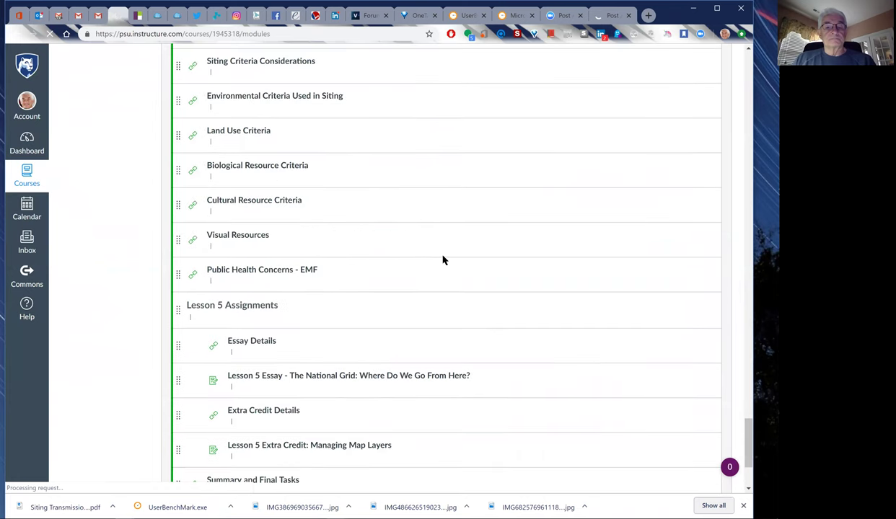
scroll(444, 261, down, 3)
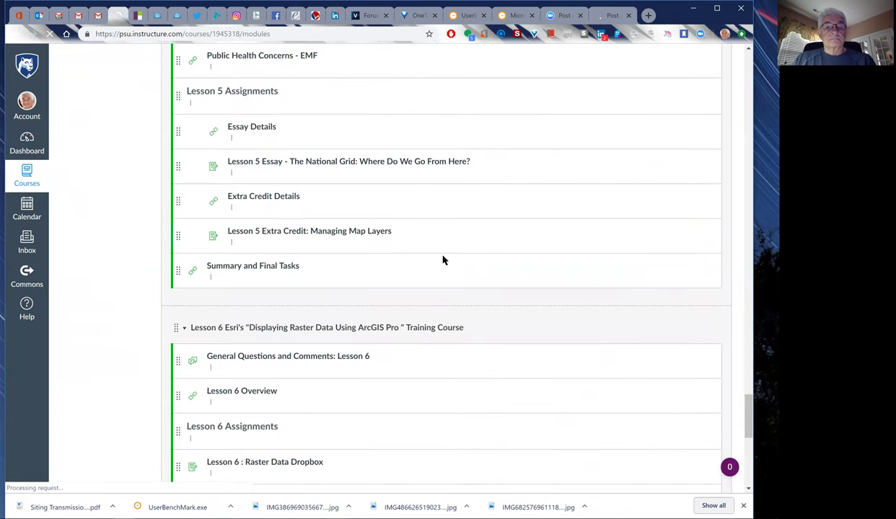
scroll(443, 261, down, 5)
scroll(444, 260, down, 10)
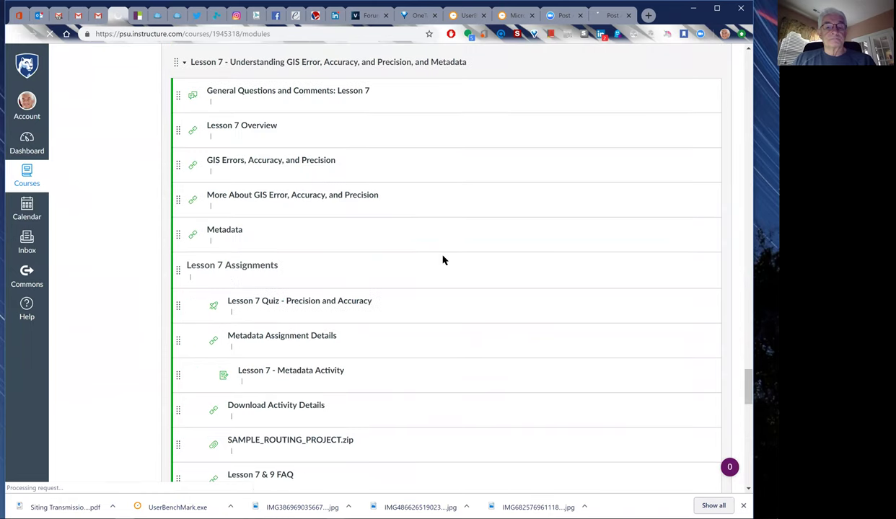
scroll(444, 260, down, 5)
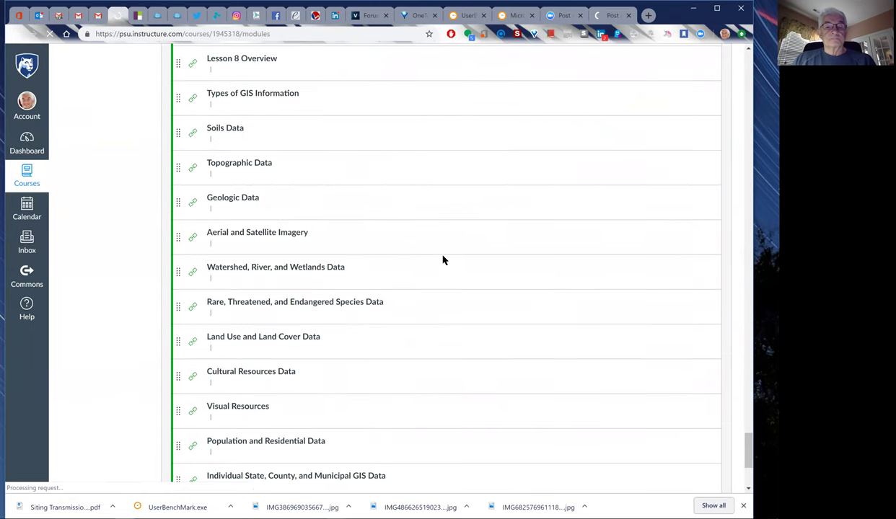
scroll(444, 261, down, 4)
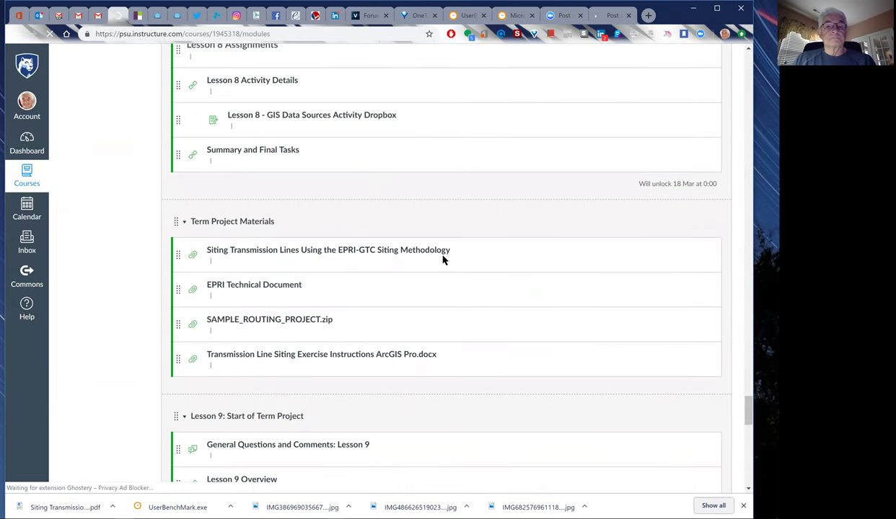
scroll(444, 260, down, 4)
scroll(442, 260, up, 3)
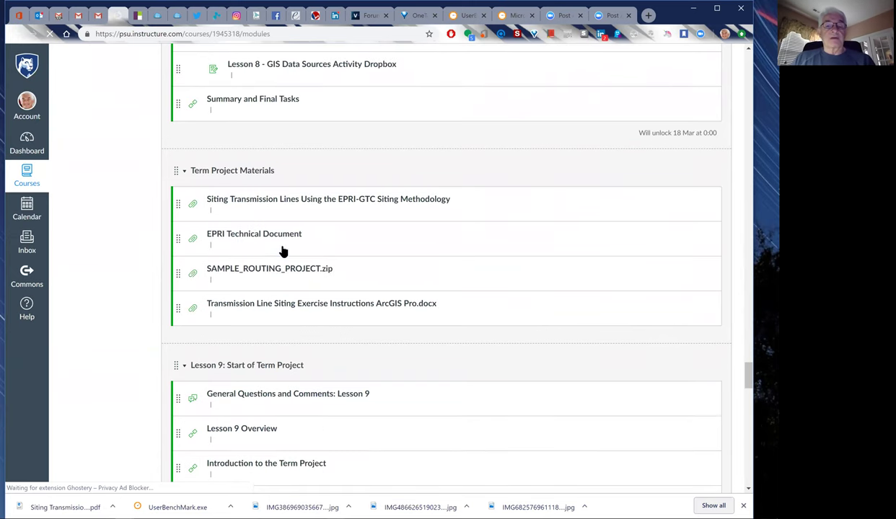
click(248, 236)
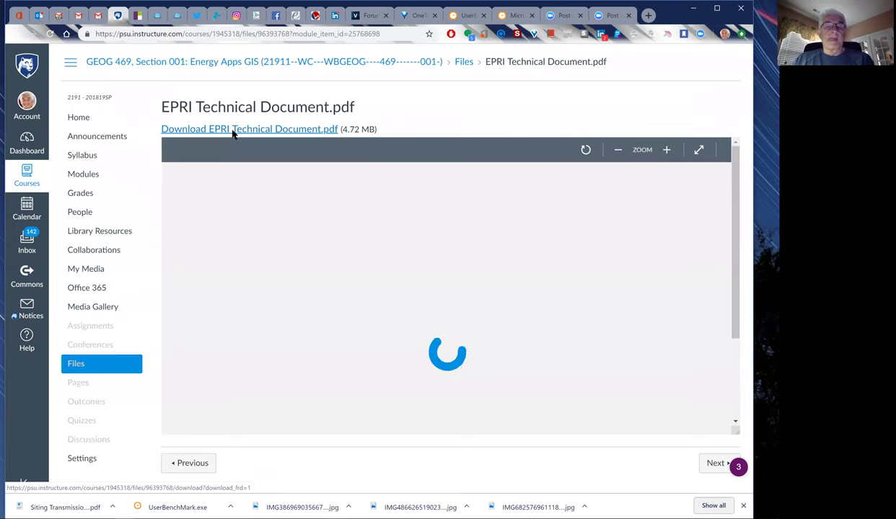
click(232, 129)
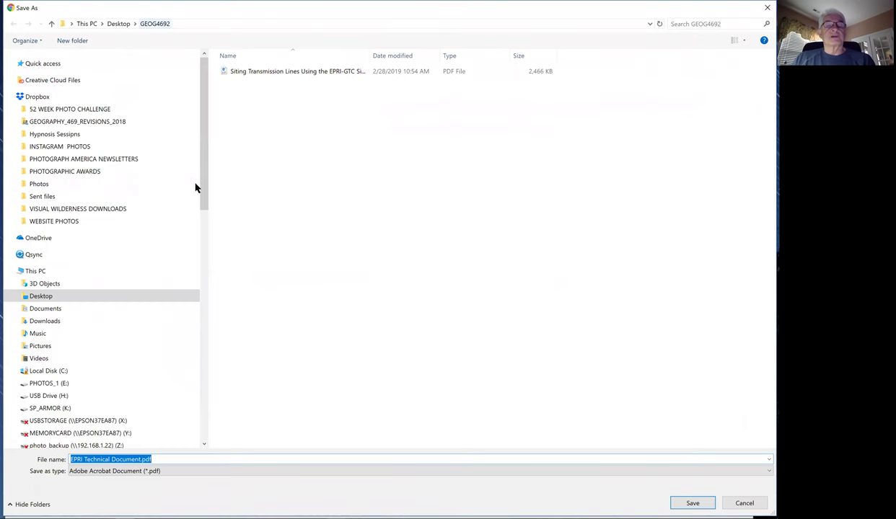
click(692, 503)
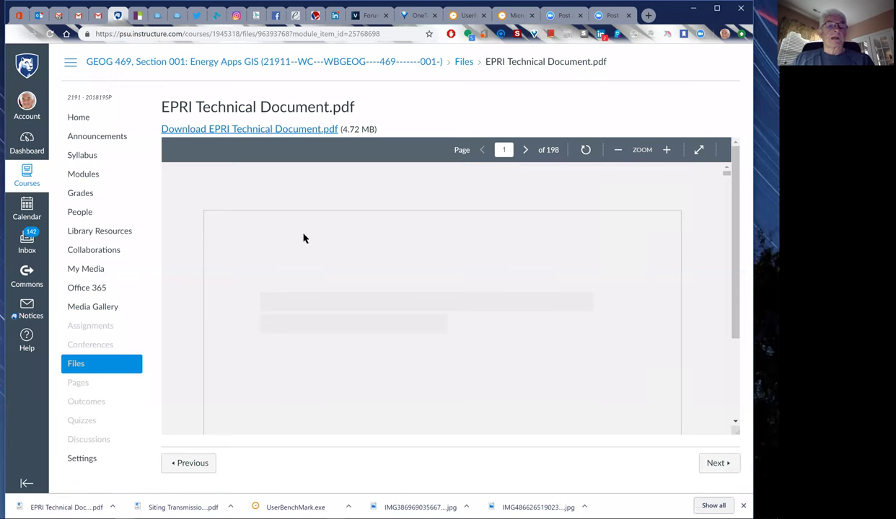
Step: Go back to the course's Modules page and save SAMPLE_ROUTING_PROJECT.zip from Term Project Materials in the Desktop's GEOG4692 folder
click(90, 178)
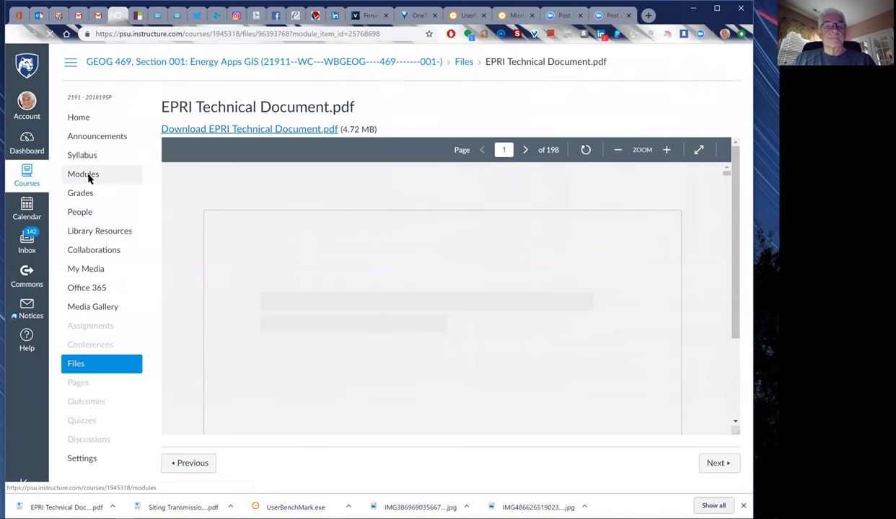
click(90, 178)
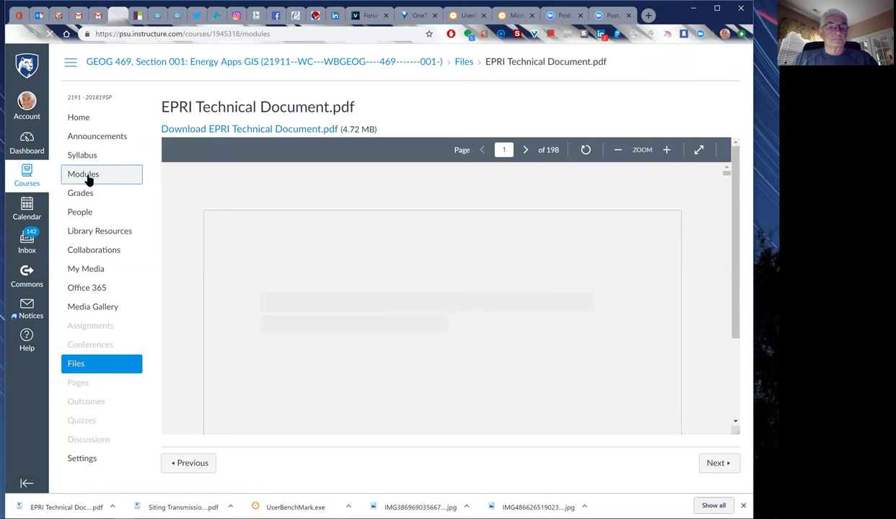
scroll(400, 260, down, 10)
scroll(402, 259, down, 15)
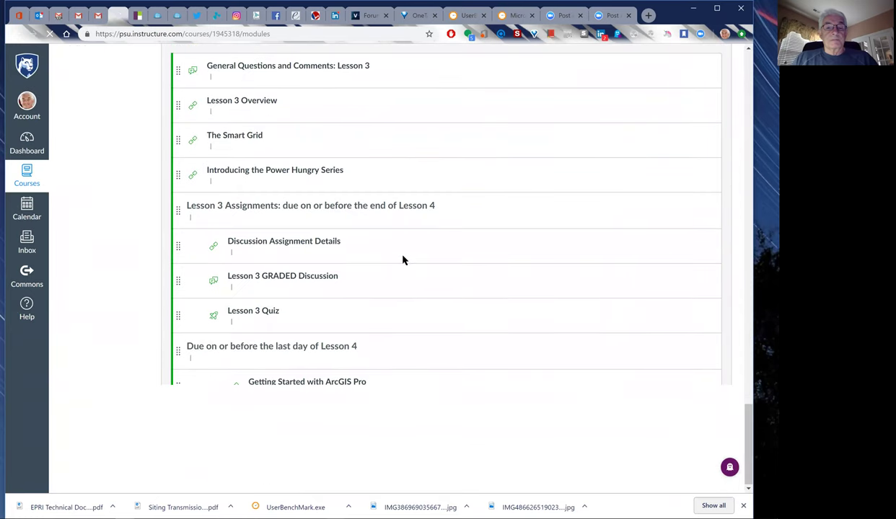
scroll(402, 260, down, 15)
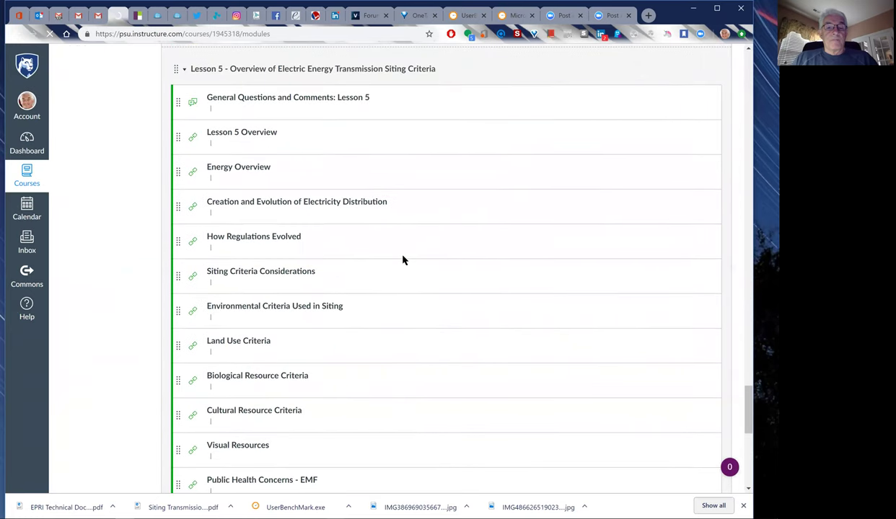
scroll(403, 259, down, 10)
scroll(403, 260, down, 6)
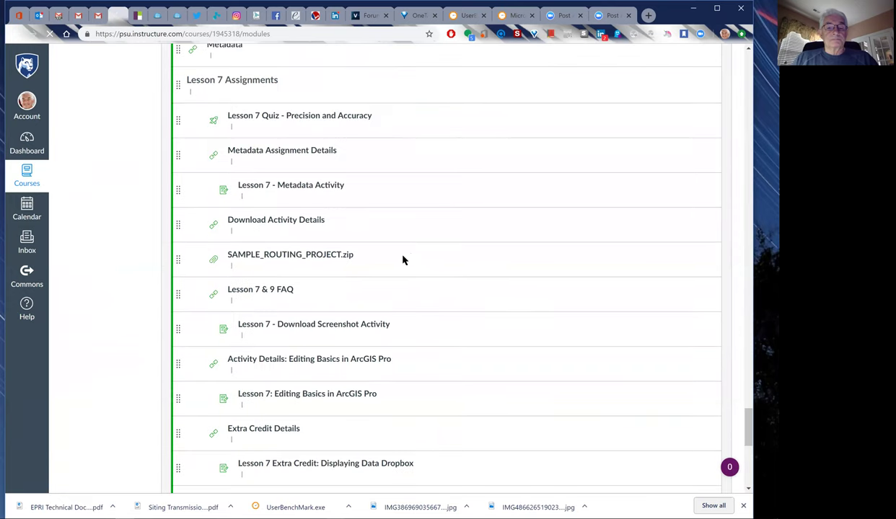
scroll(402, 260, down, 12)
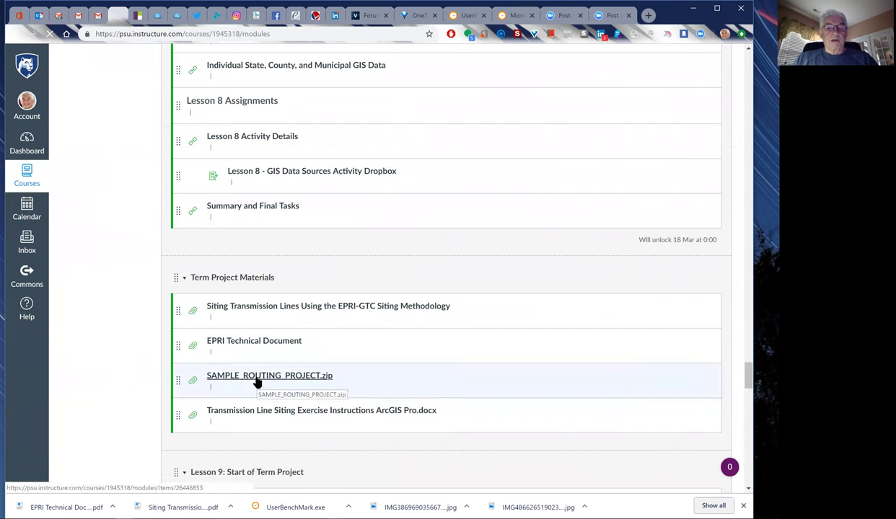
click(257, 382)
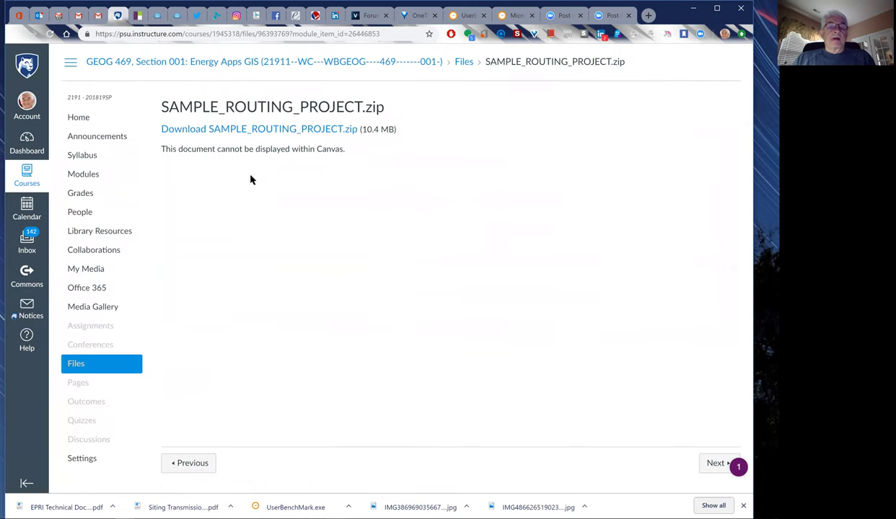
click(219, 132)
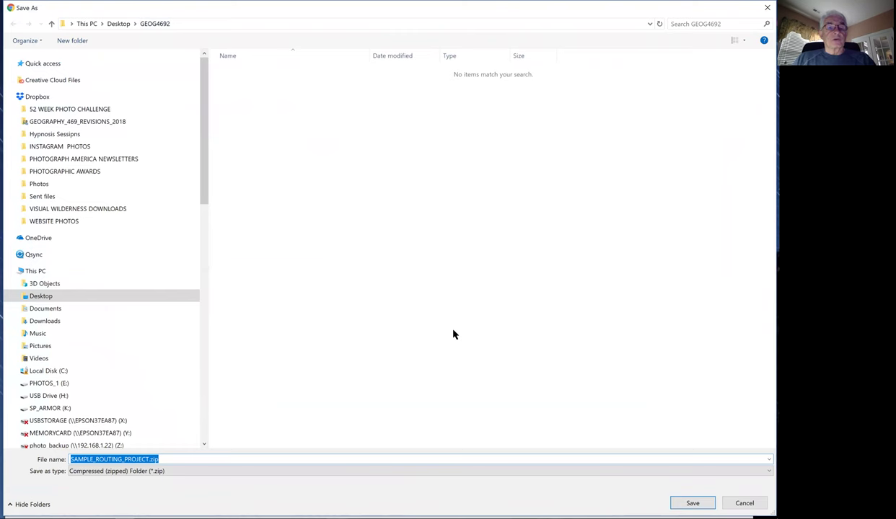
click(689, 503)
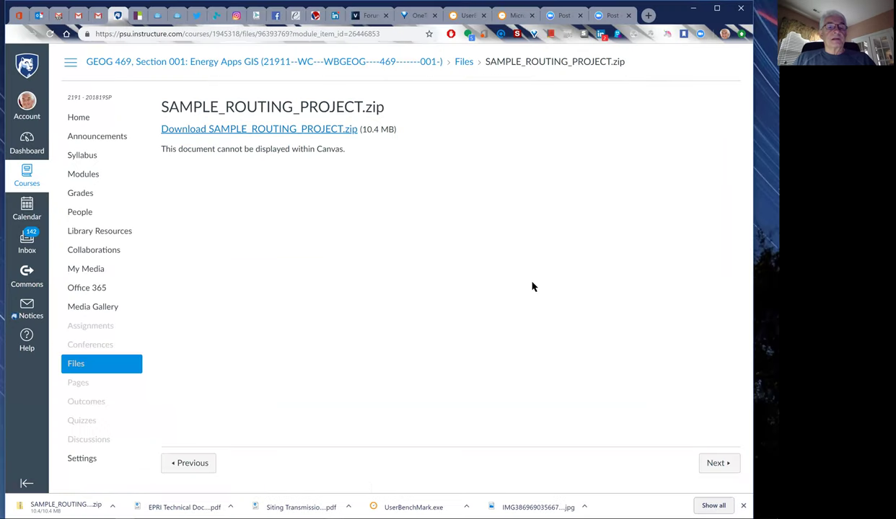
Step: Return to Modules and download "Transmission Line Siting Exercise Instructions ArcGIS Pro.docx" from Term Project Materials into the Desktop's GEOG4692 folder
click(84, 176)
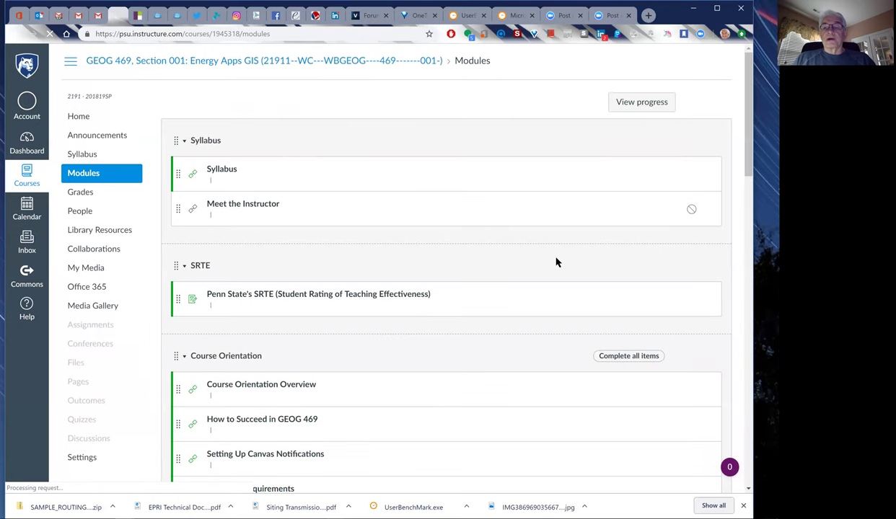
scroll(544, 261, down, 15)
scroll(556, 262, down, 10)
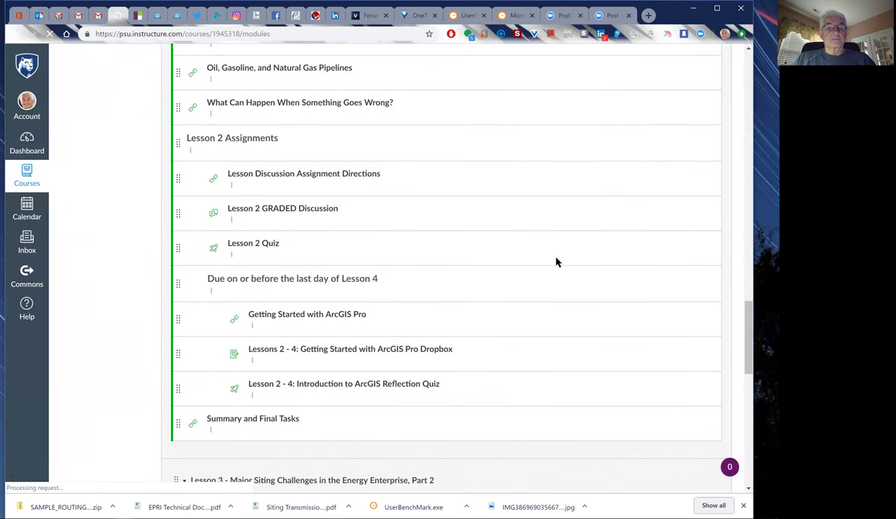
scroll(556, 261, down, 8)
scroll(556, 261, down, 6)
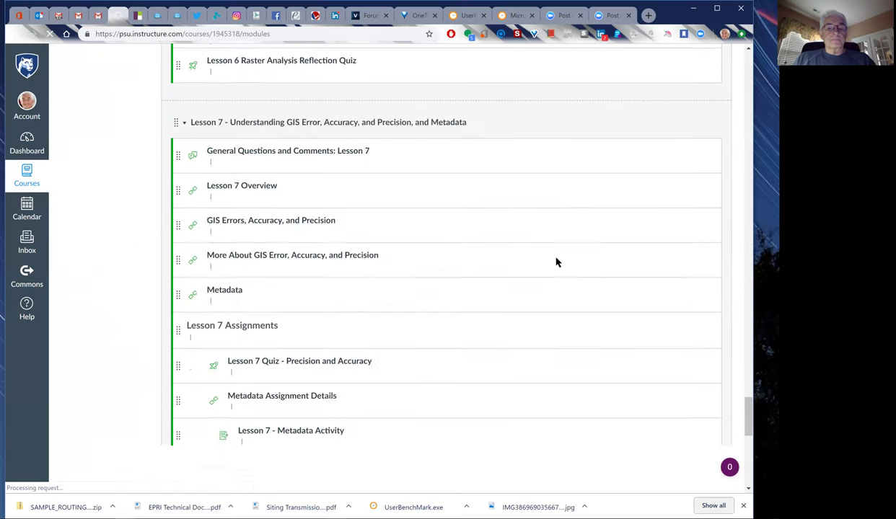
scroll(556, 262, down, 8)
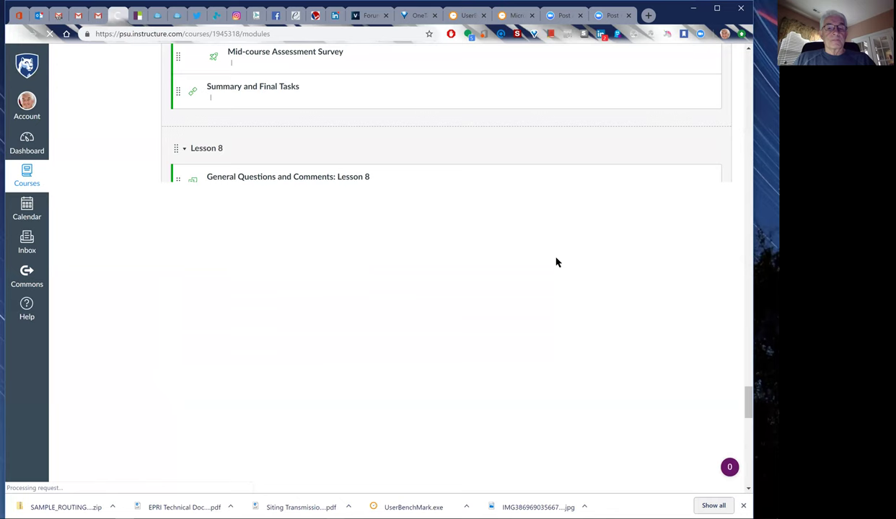
scroll(556, 261, down, 6)
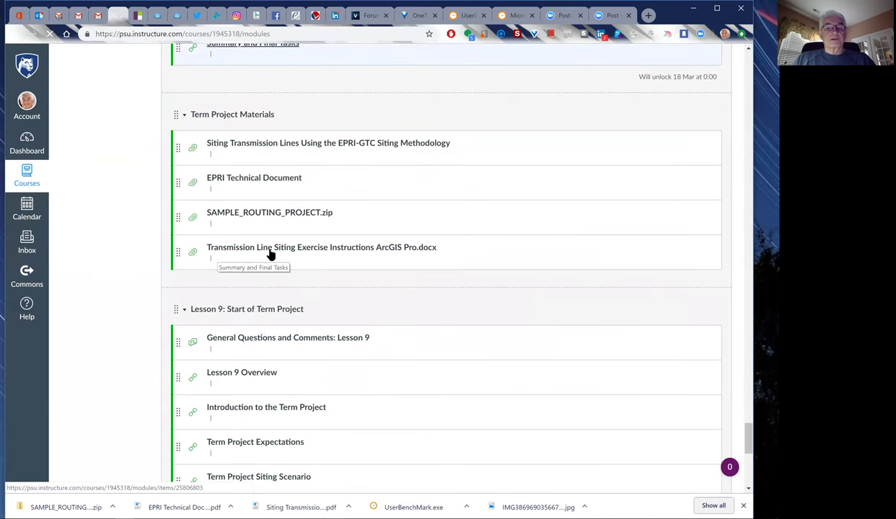
click(352, 248)
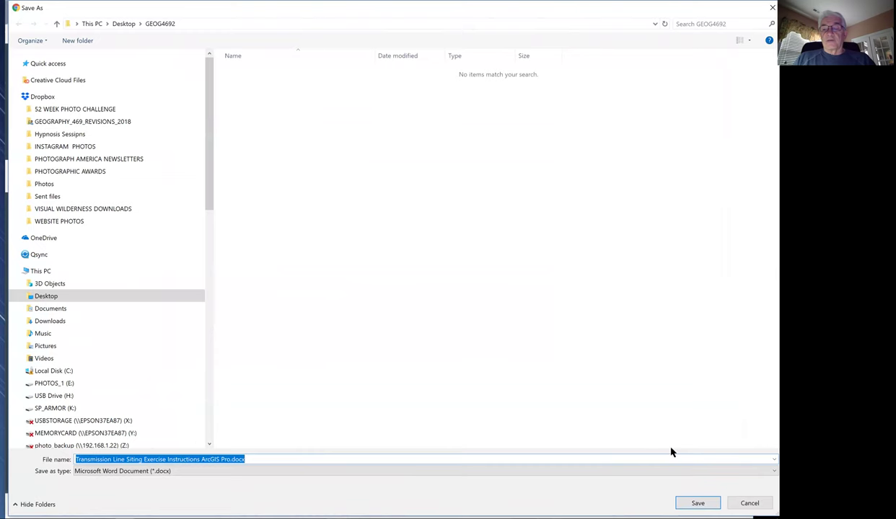
click(697, 503)
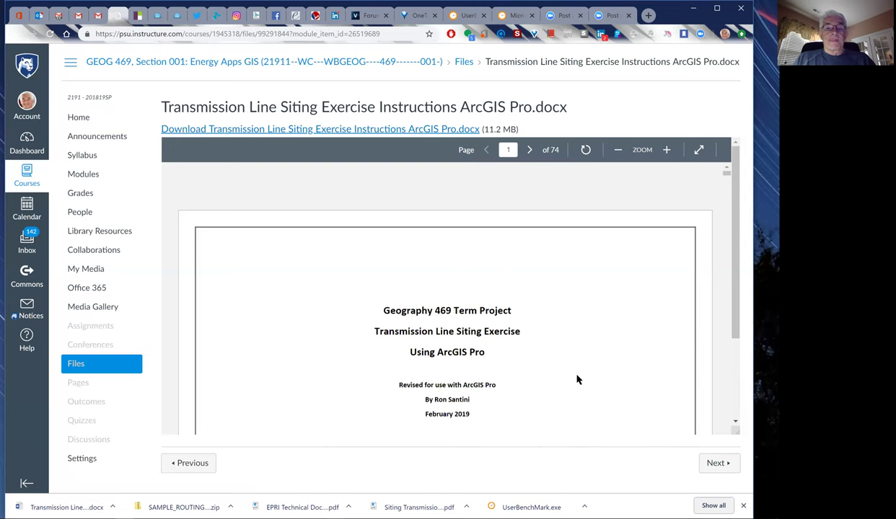
Step: Minimize the browser, then open File Explorer and show the contents of the Desktop folder
click(693, 11)
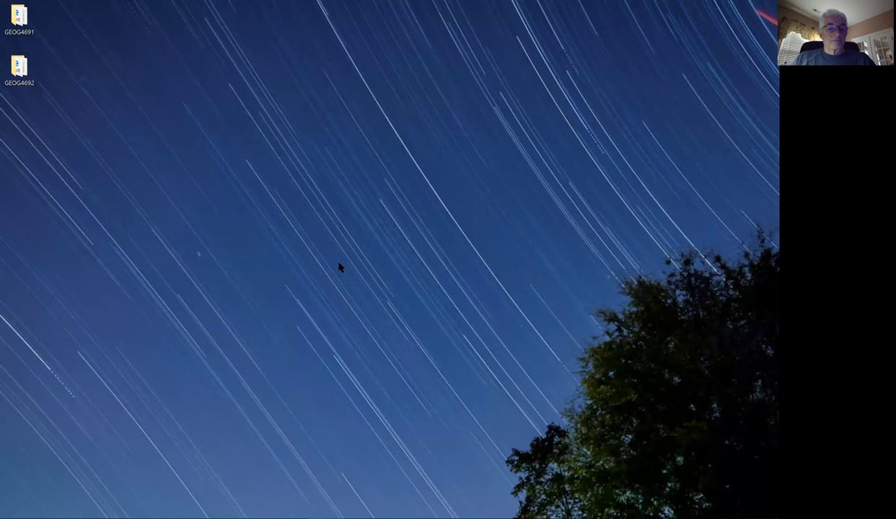
mouse_move(32, 512)
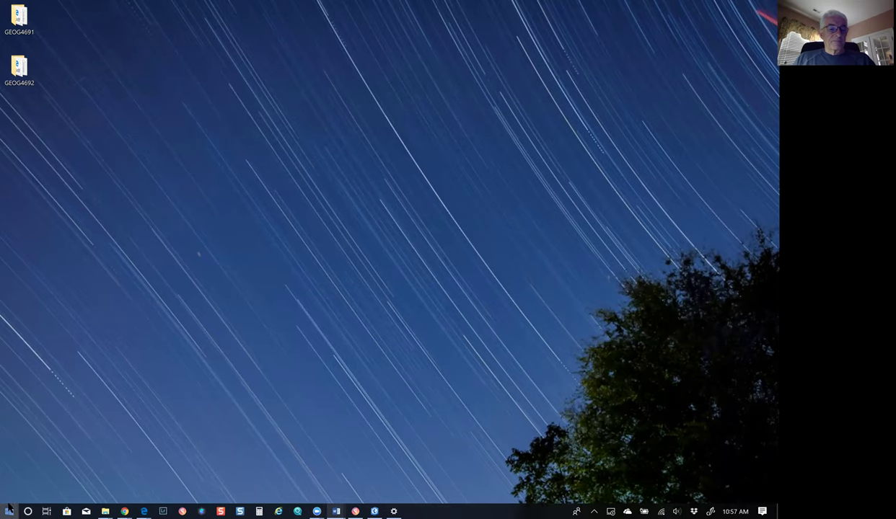
click(9, 510)
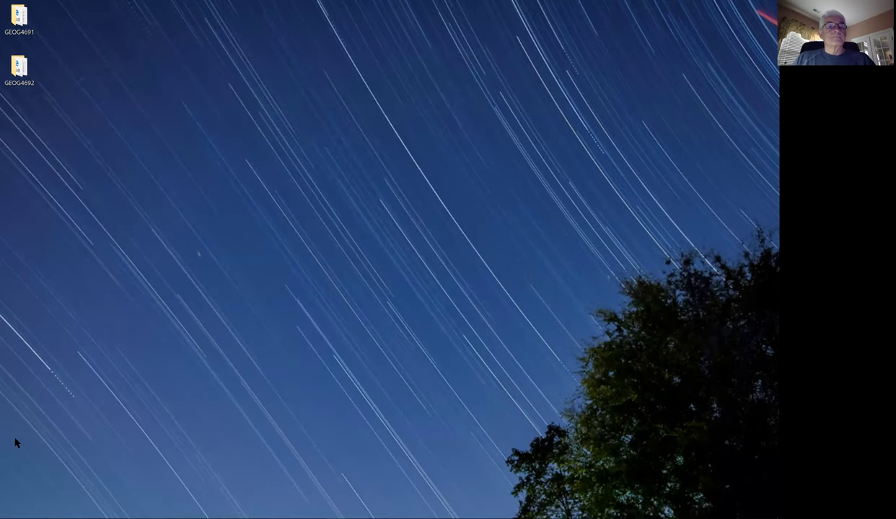
key(super+e)
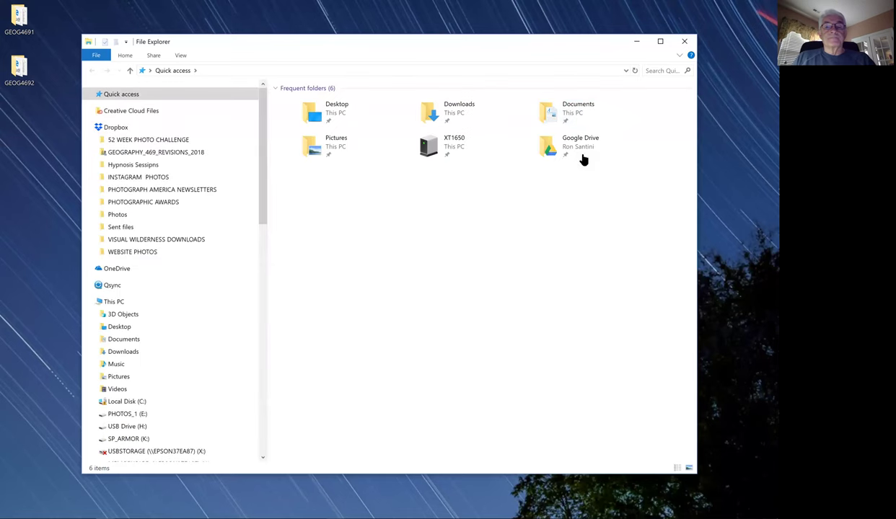
drag(262, 202, 260, 292)
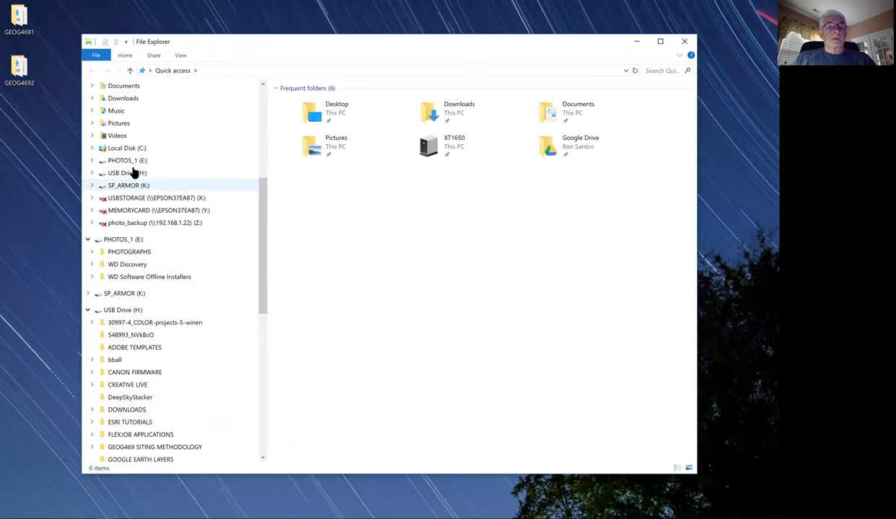
drag(266, 210, 261, 148)
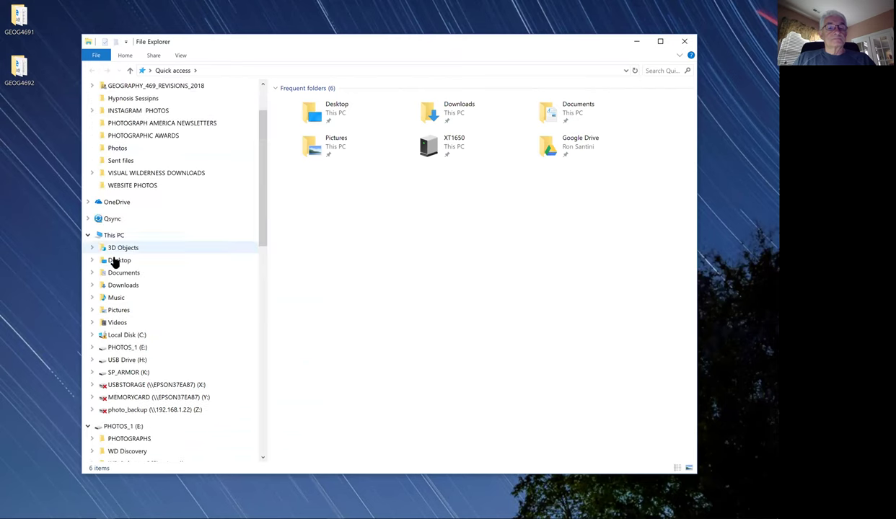
click(118, 261)
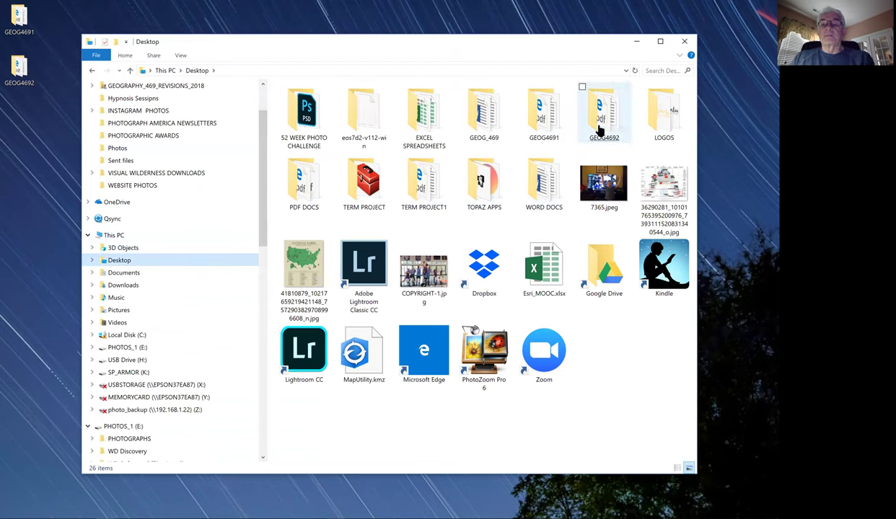
Step: Extract SAMPLE_ROUTING_PROJECT.zip from the Desktop's GEOG4692 folder into the existing temp2 folder on Local Disk (C:)
mouse_move(598, 138)
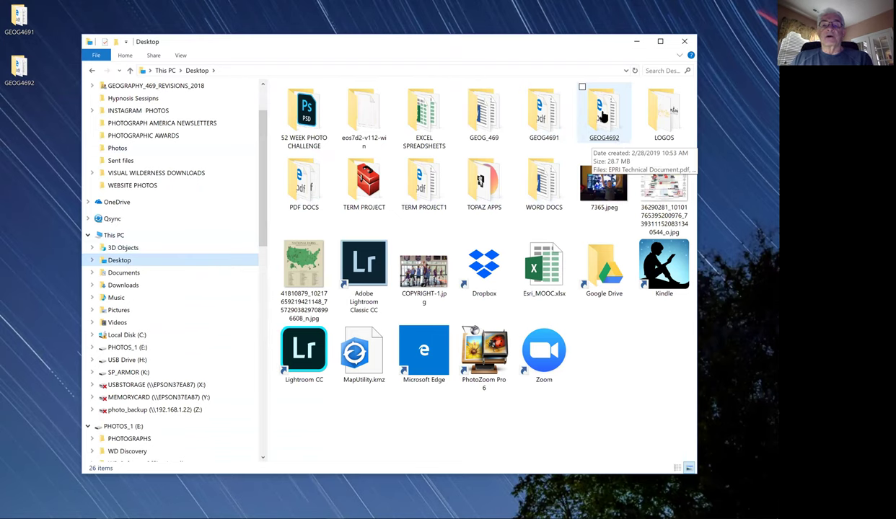
double_click(603, 115)
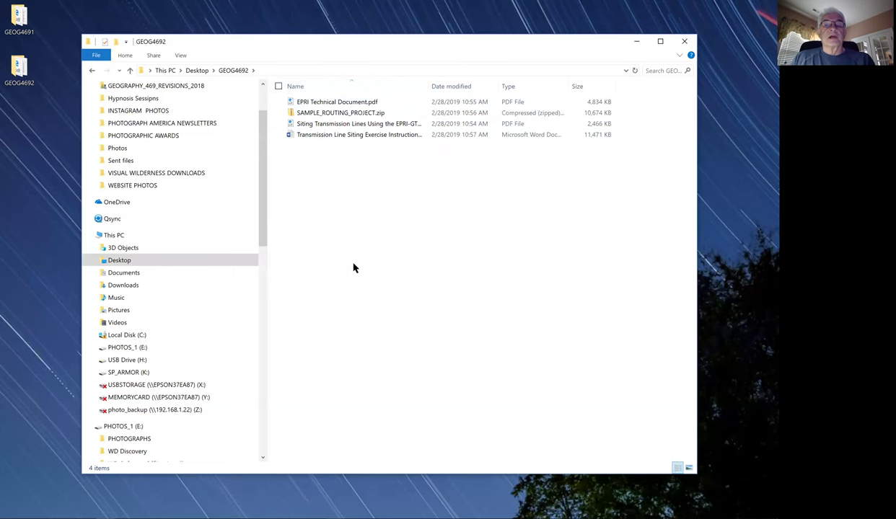
right_click(328, 116)
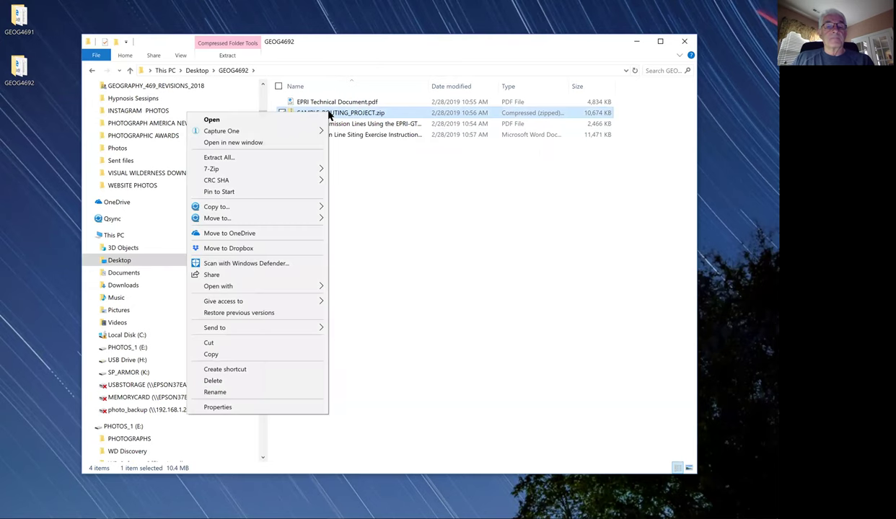
click(220, 157)
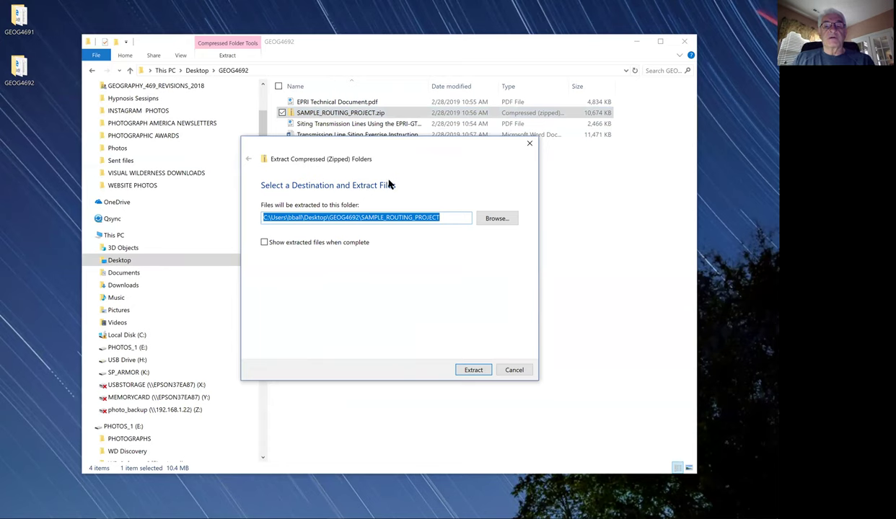
click(492, 219)
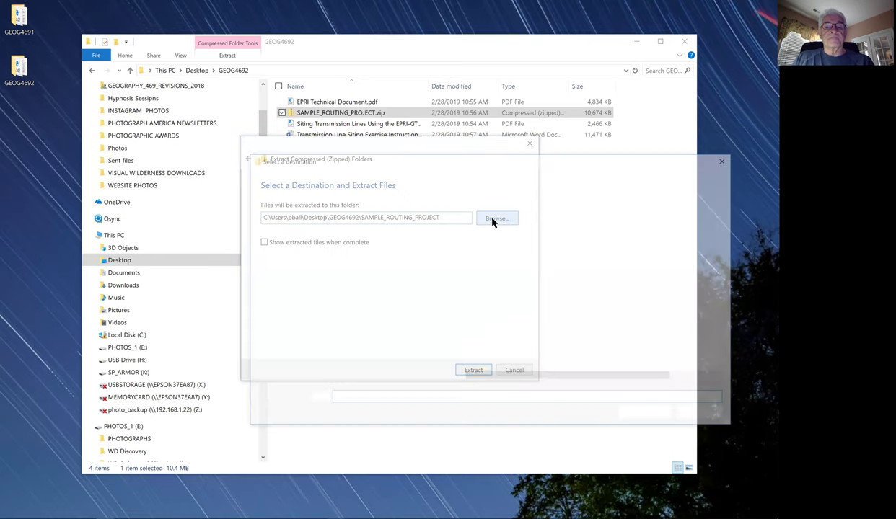
drag(450, 243, 450, 265)
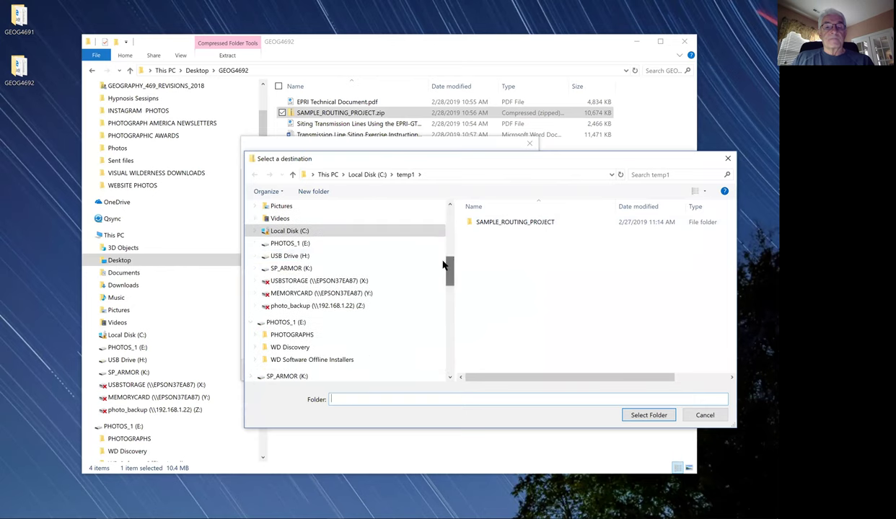
click(279, 231)
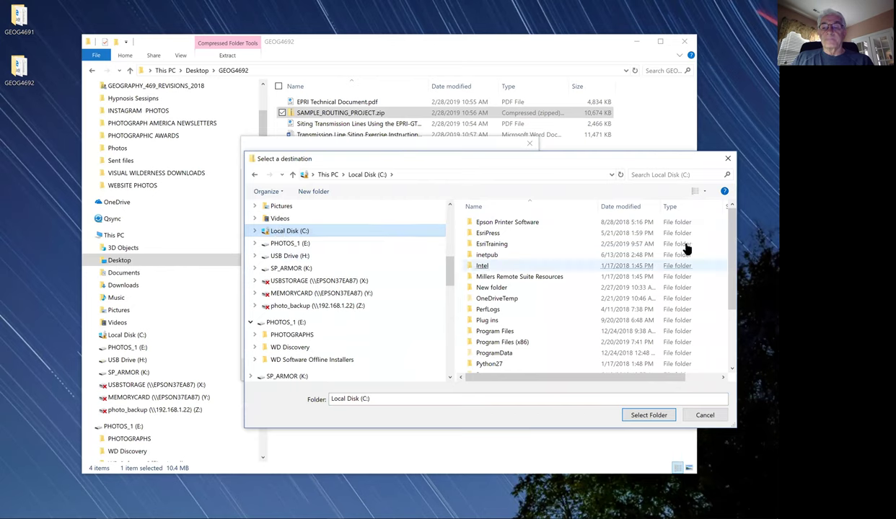
drag(732, 225, 732, 283)
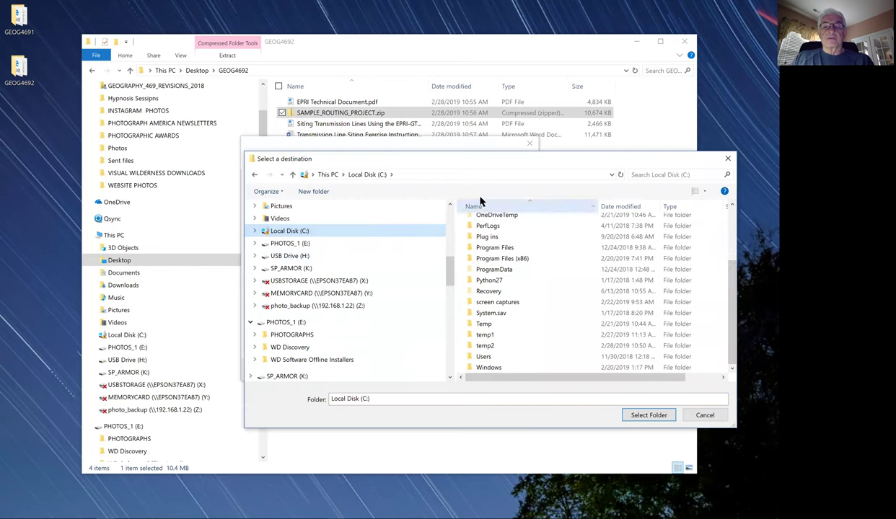
double_click(485, 347)
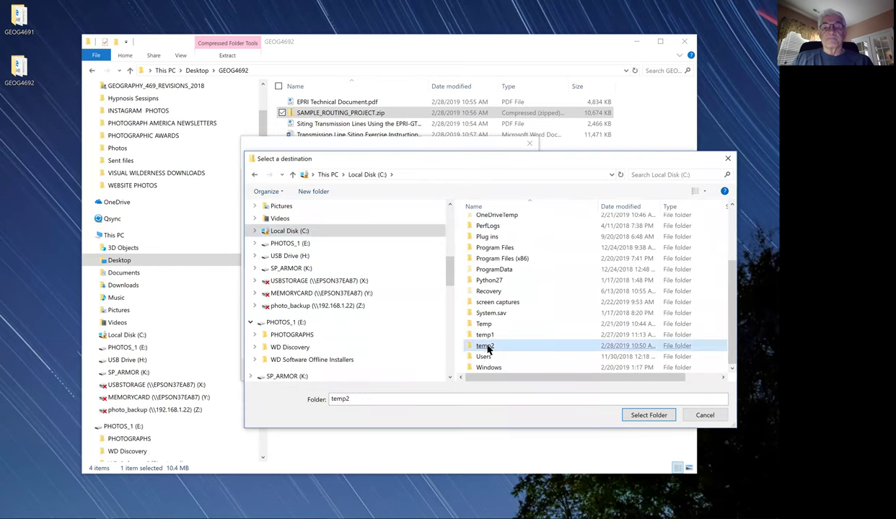
click(649, 417)
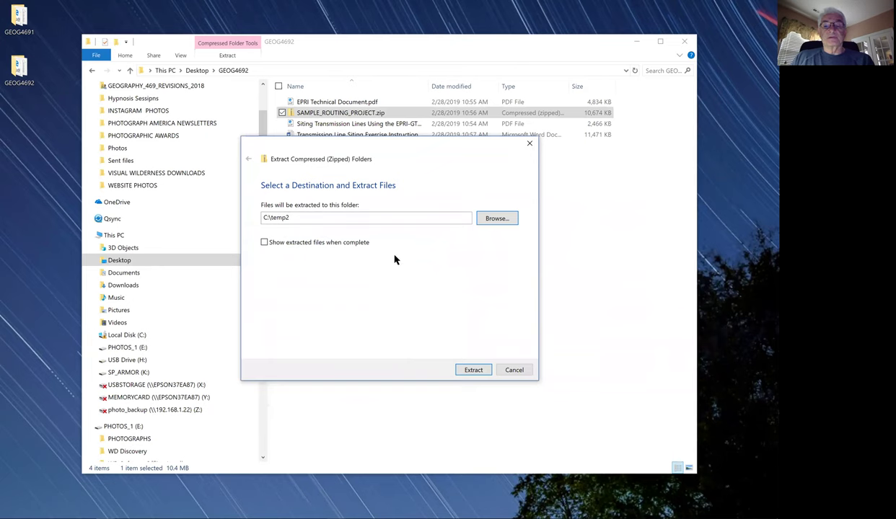
click(471, 372)
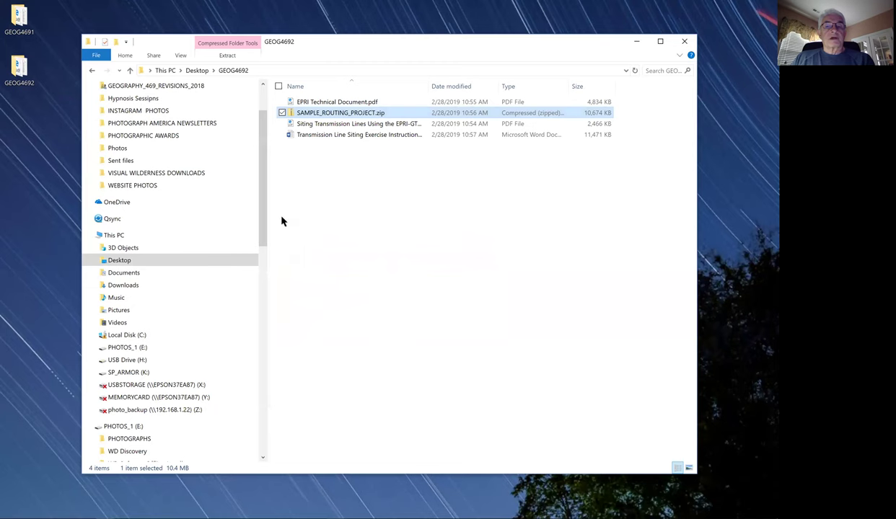
Step: Go to temp2 on Local Disk (C:) and open the extracted SAMPLE_ROUTING_PROJECT folder to view its contents
scroll(264, 198, down, 1)
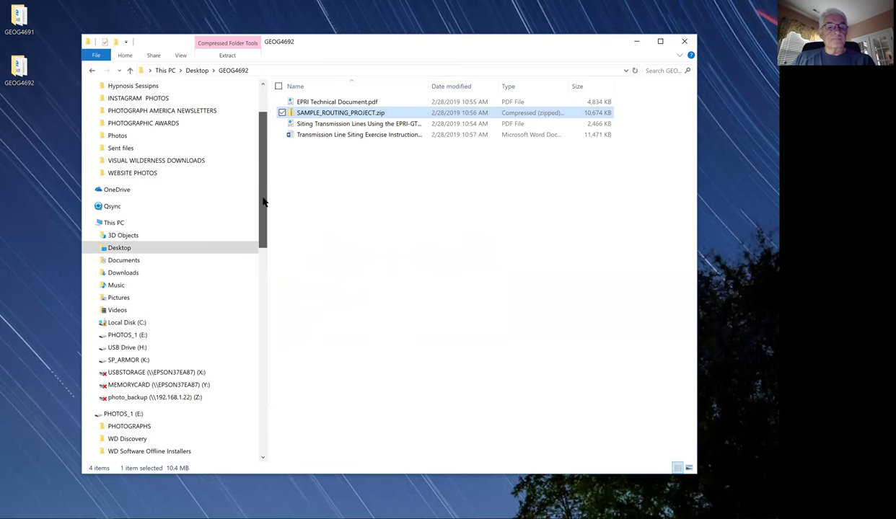
click(127, 325)
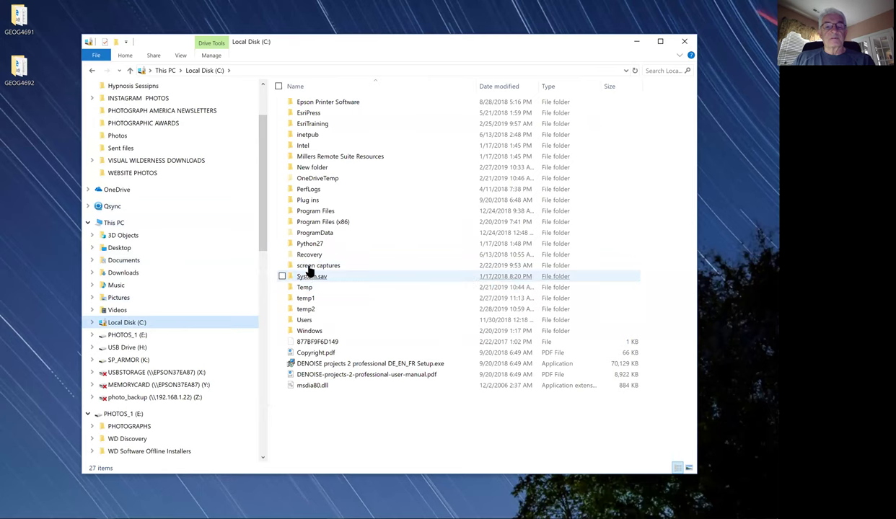
click(311, 310)
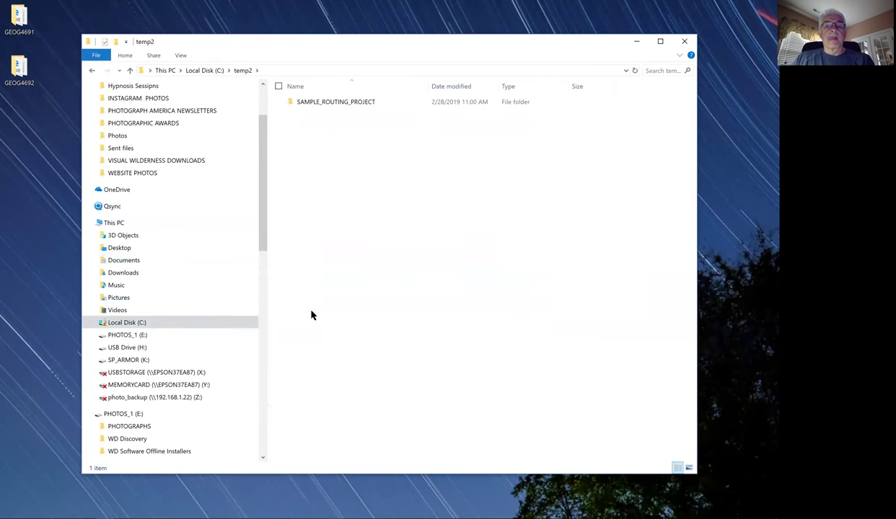
double_click(323, 105)
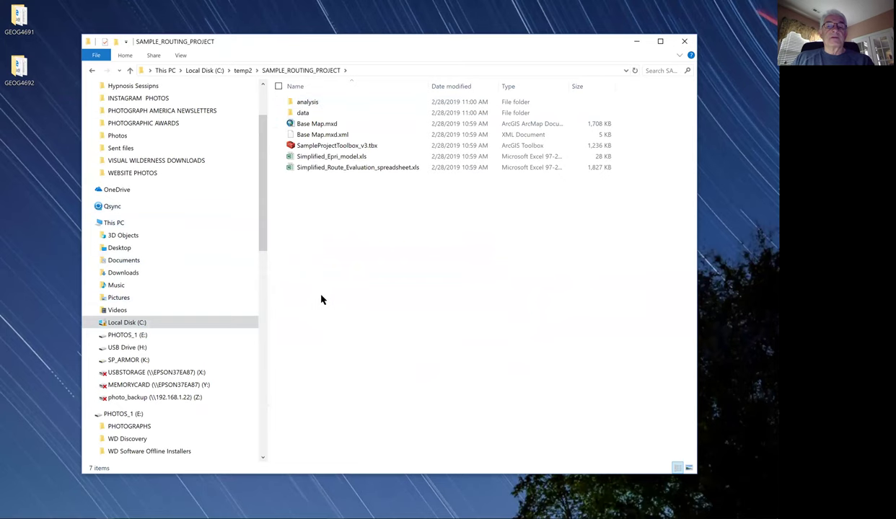